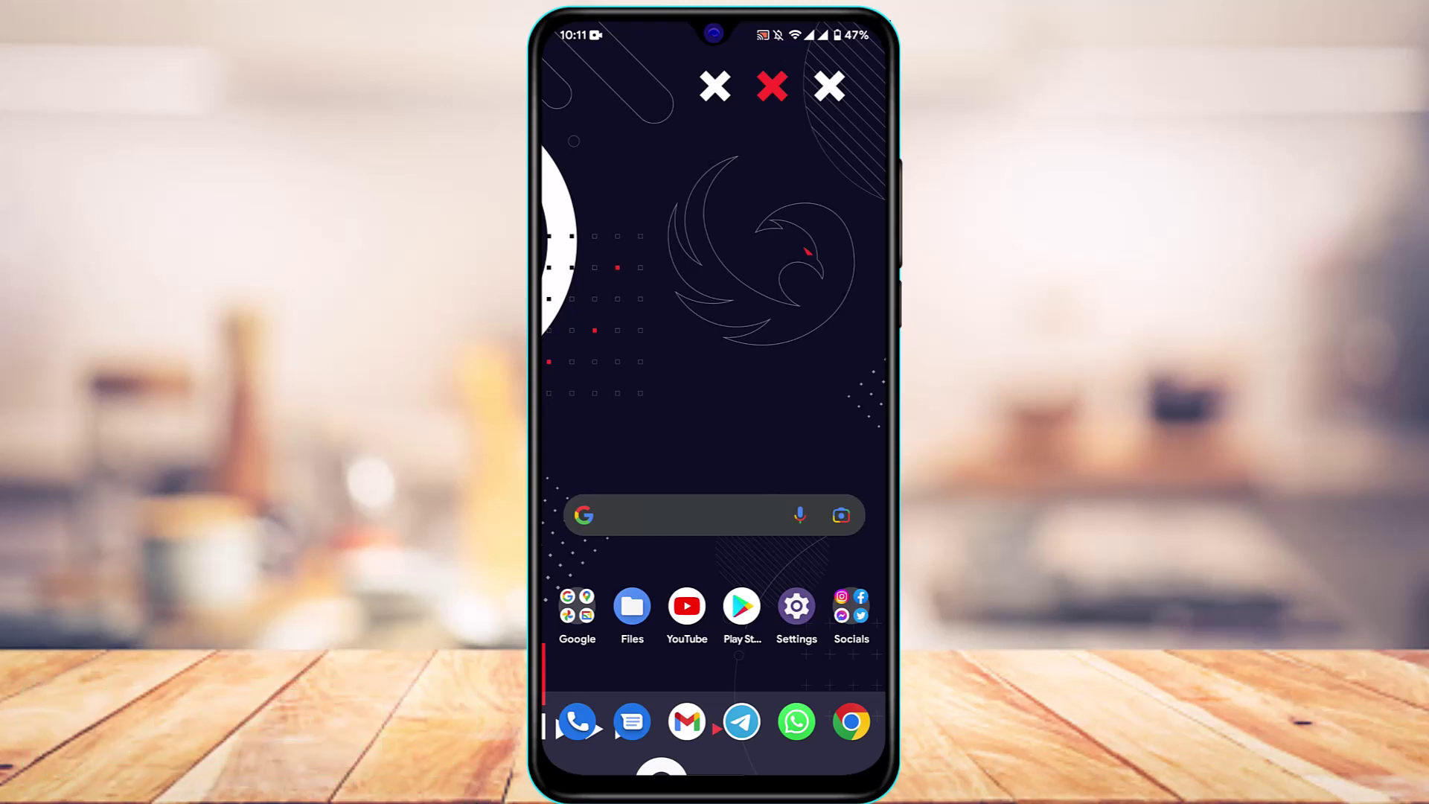
# Step: Browse the home-screen folders and notification shade, then launch Snapchat from the Socials folder
pyautogui.click(851, 606)
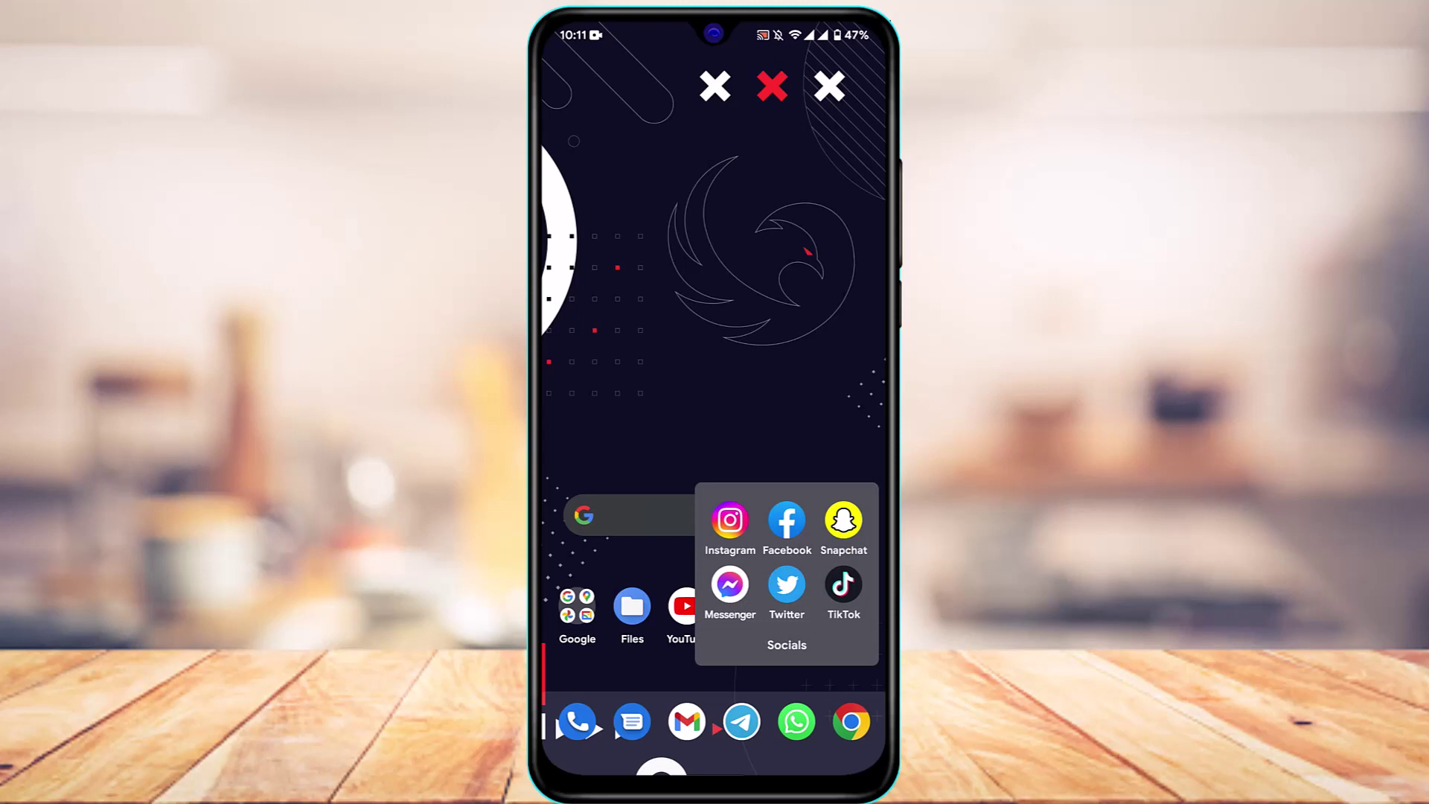
pyautogui.click(843, 520)
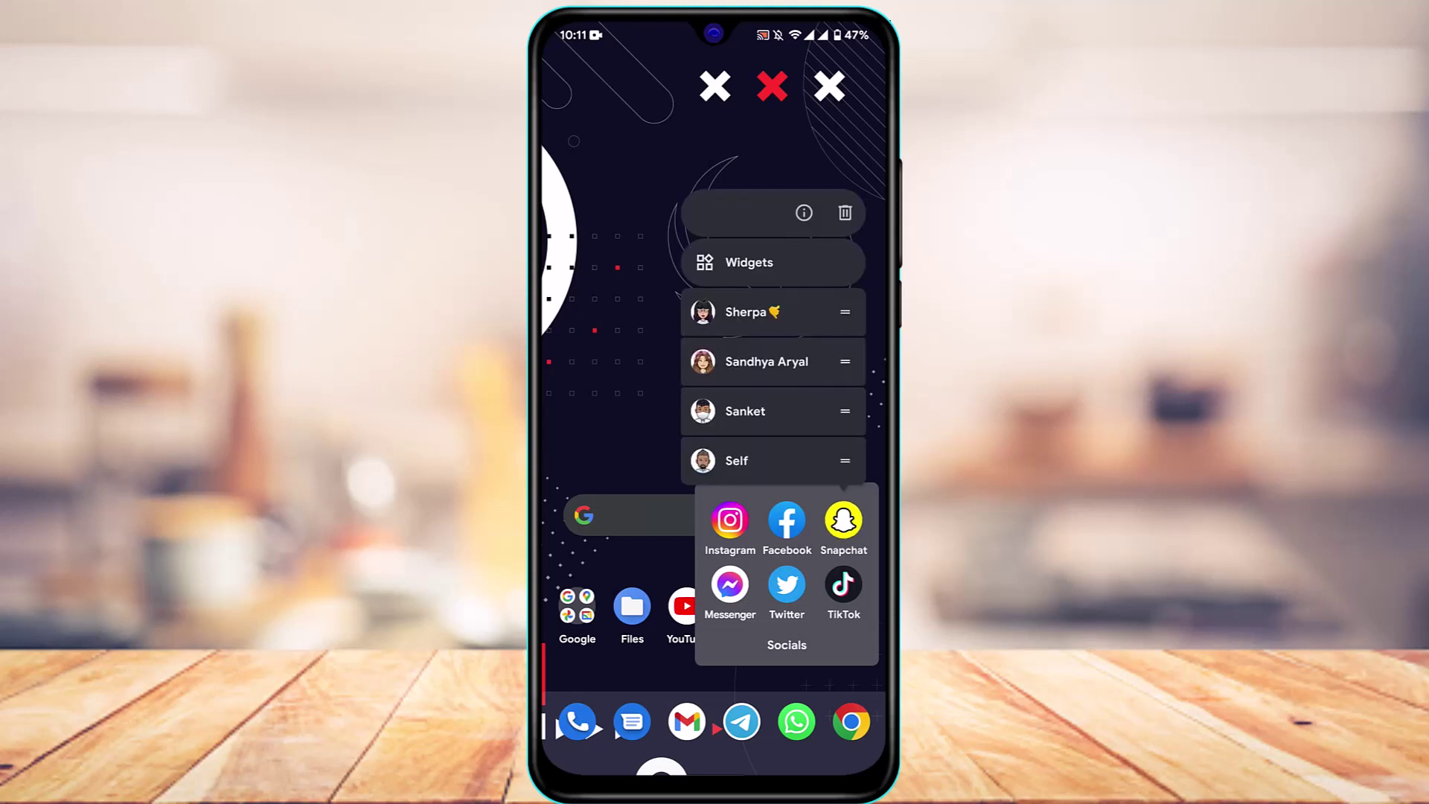
pyautogui.click(626, 391)
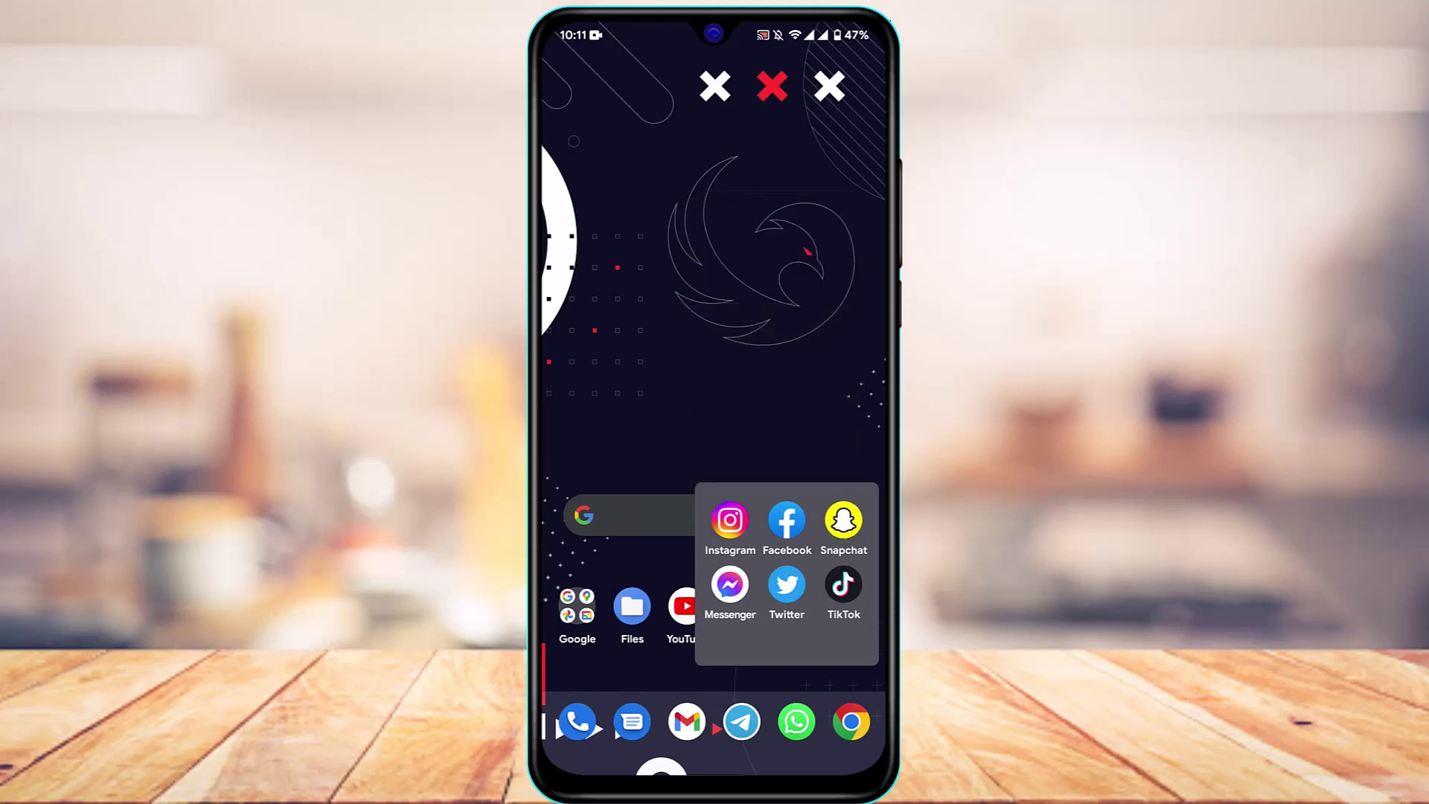
pyautogui.click(625, 391)
pyautogui.click(578, 607)
pyautogui.click(716, 391)
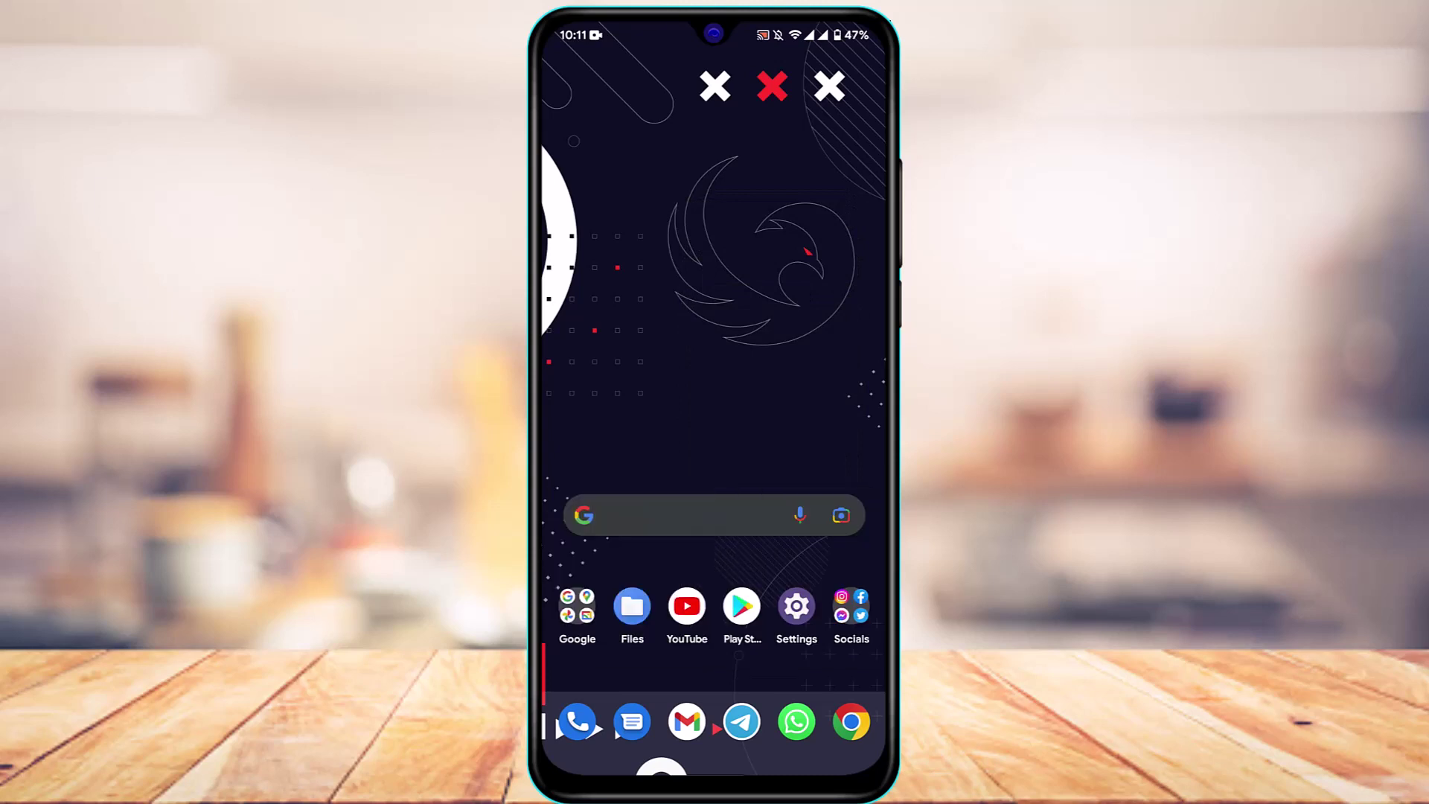
pyautogui.moveTo(715, 29); pyautogui.dragTo(715, 336)
pyautogui.moveTo(715, 448); pyautogui.dragTo(715, 67)
pyautogui.click(853, 606)
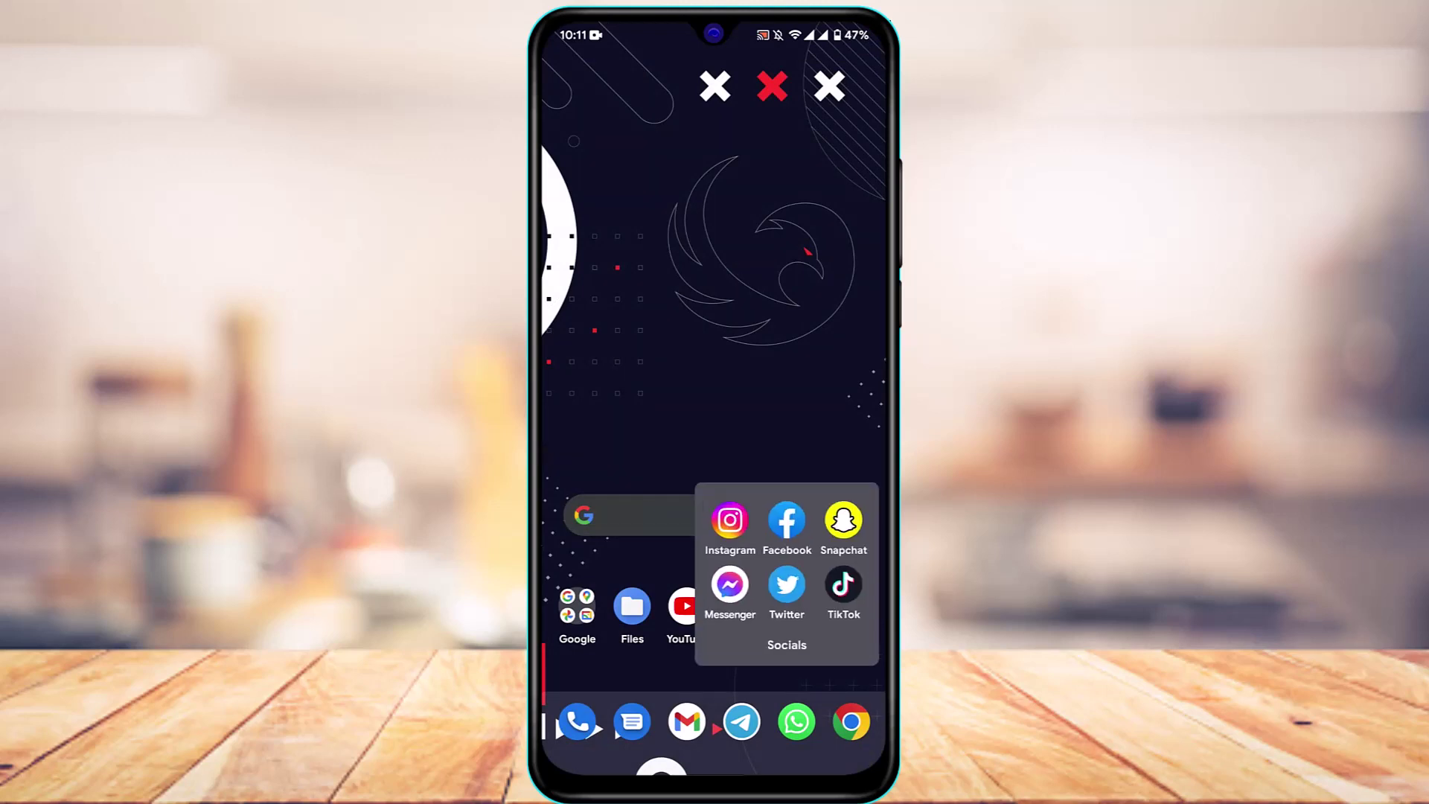
pyautogui.click(843, 519)
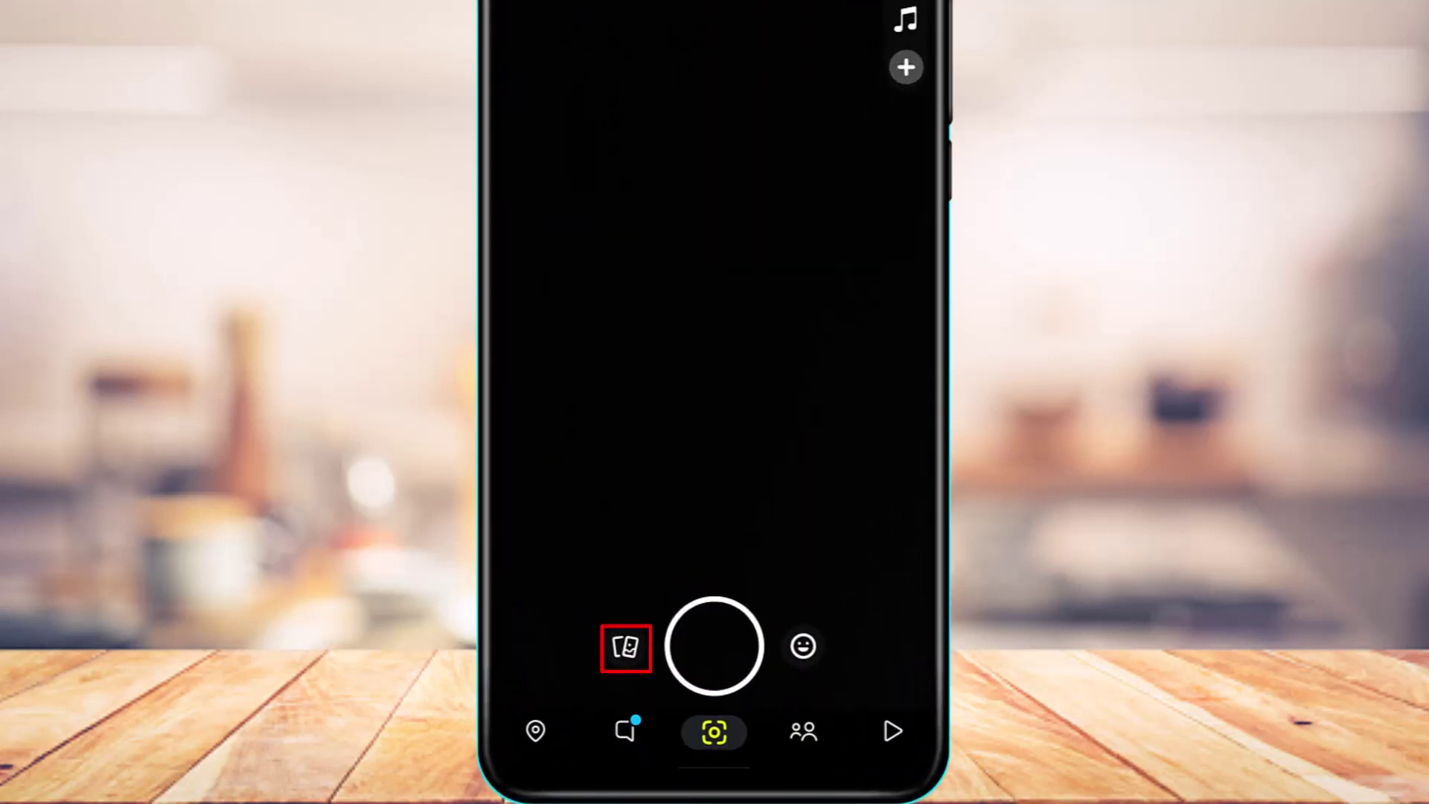
# Step: Open the 0:03 video from Memories' Camera Roll tab in full screen
pyautogui.click(626, 647)
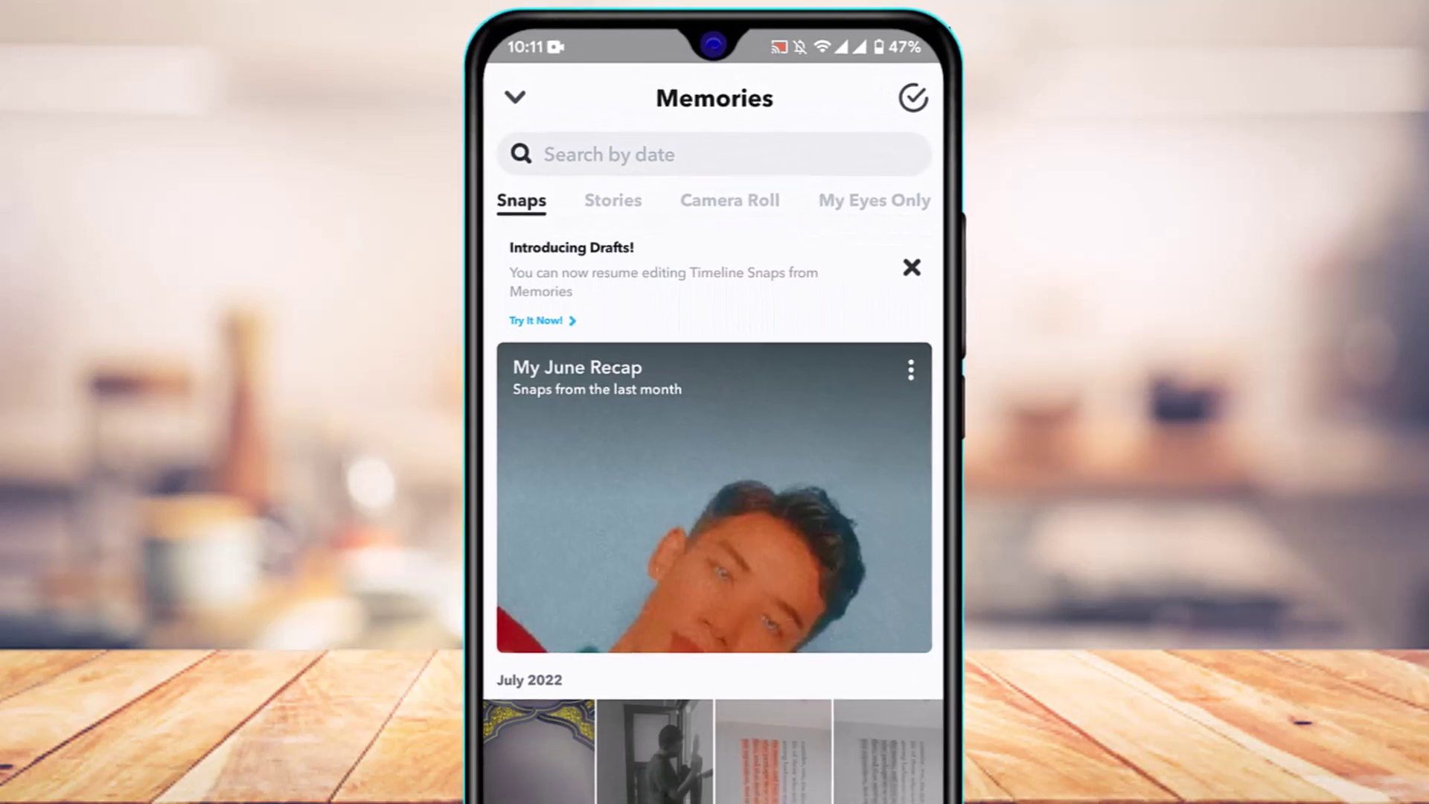
pyautogui.click(731, 206)
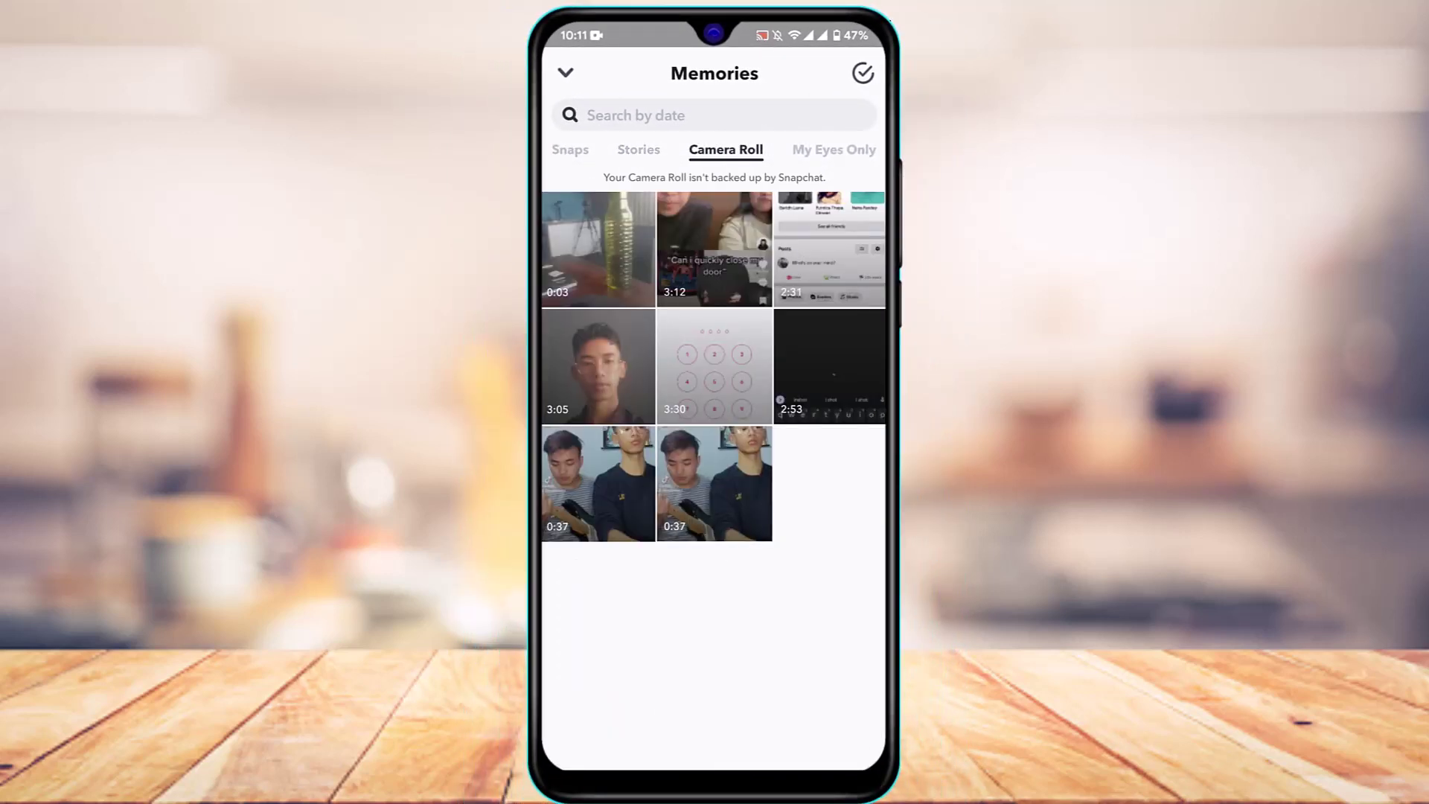
pyautogui.click(597, 246)
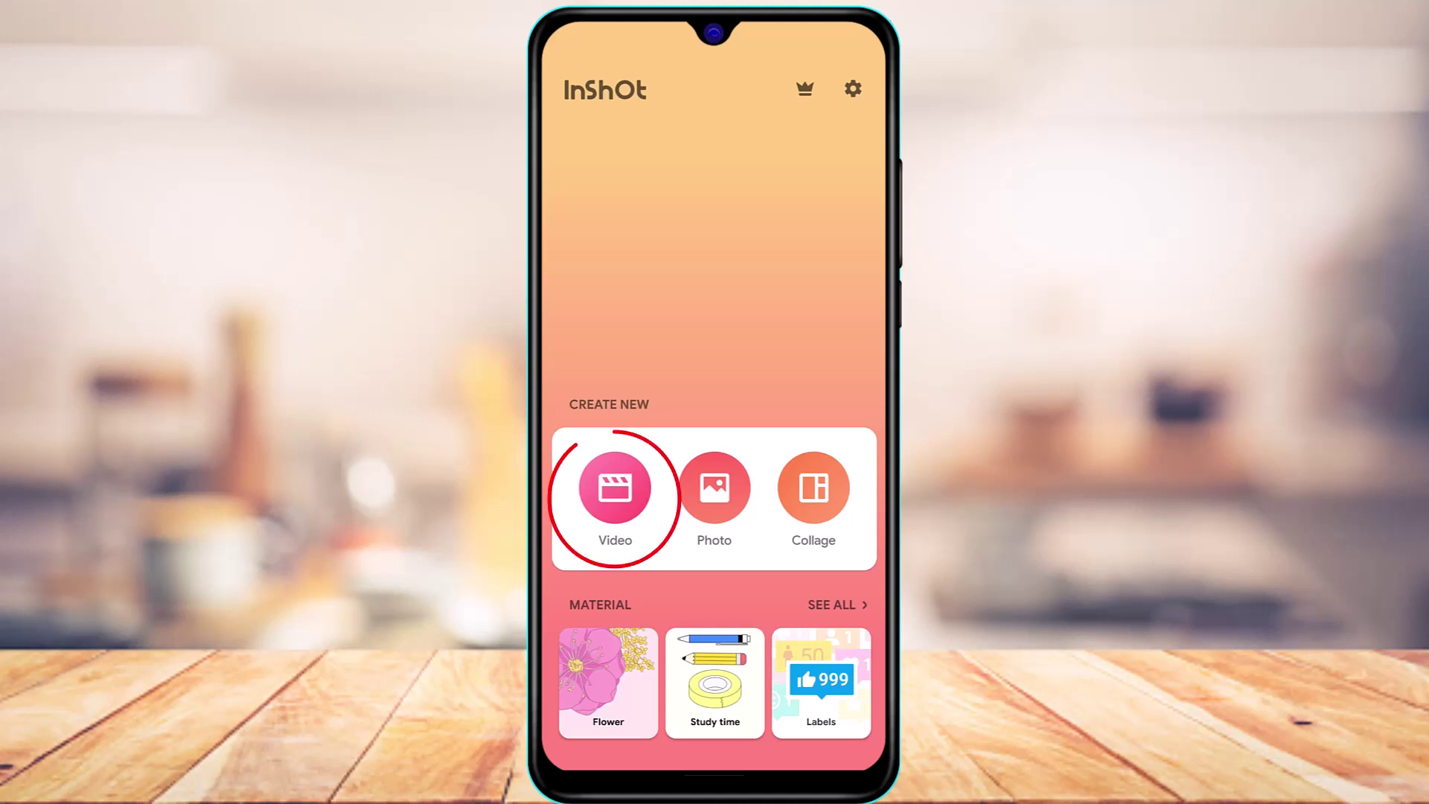
# Step: Start a new video project with the 3-second clip and preview it
pyautogui.click(616, 488)
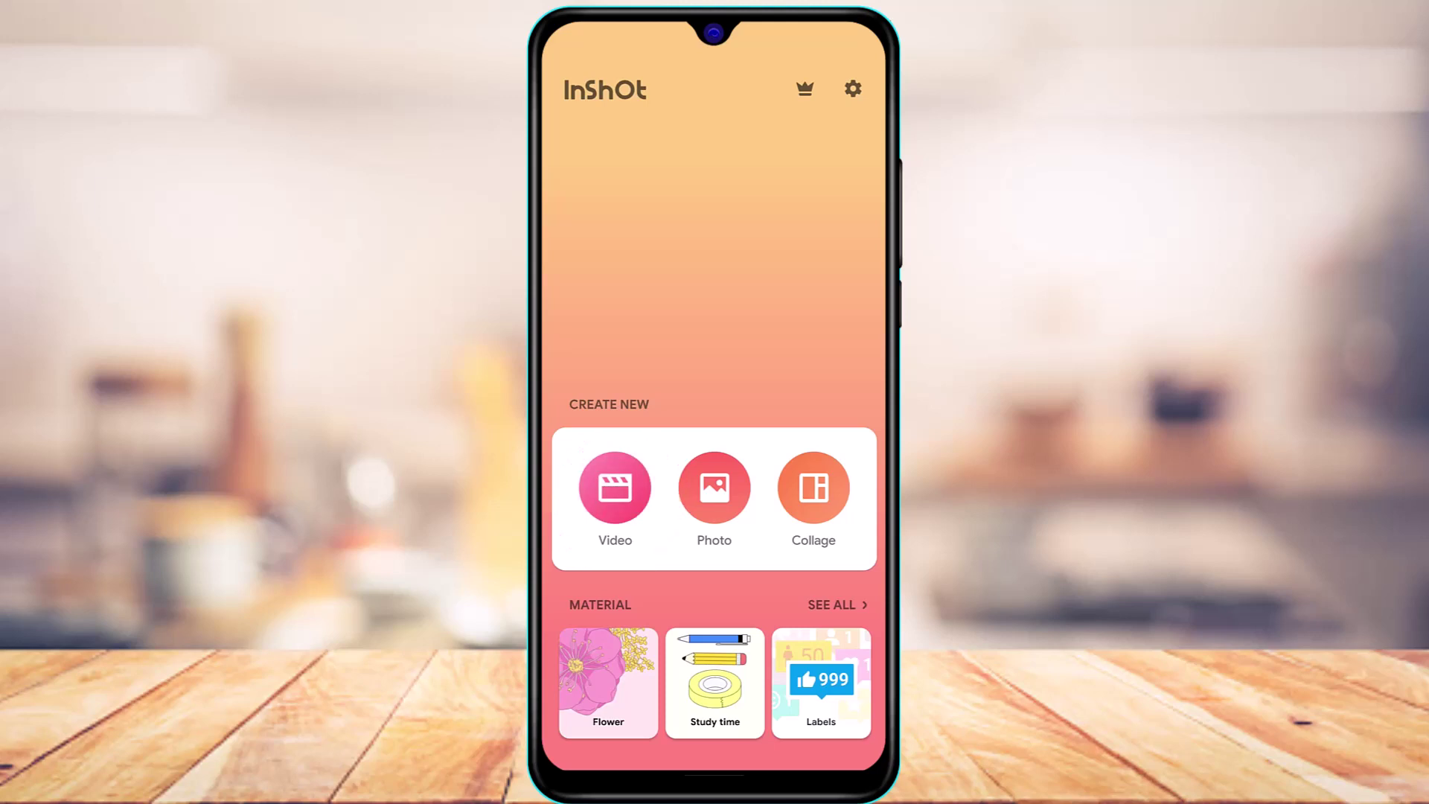
pyautogui.click(670, 178)
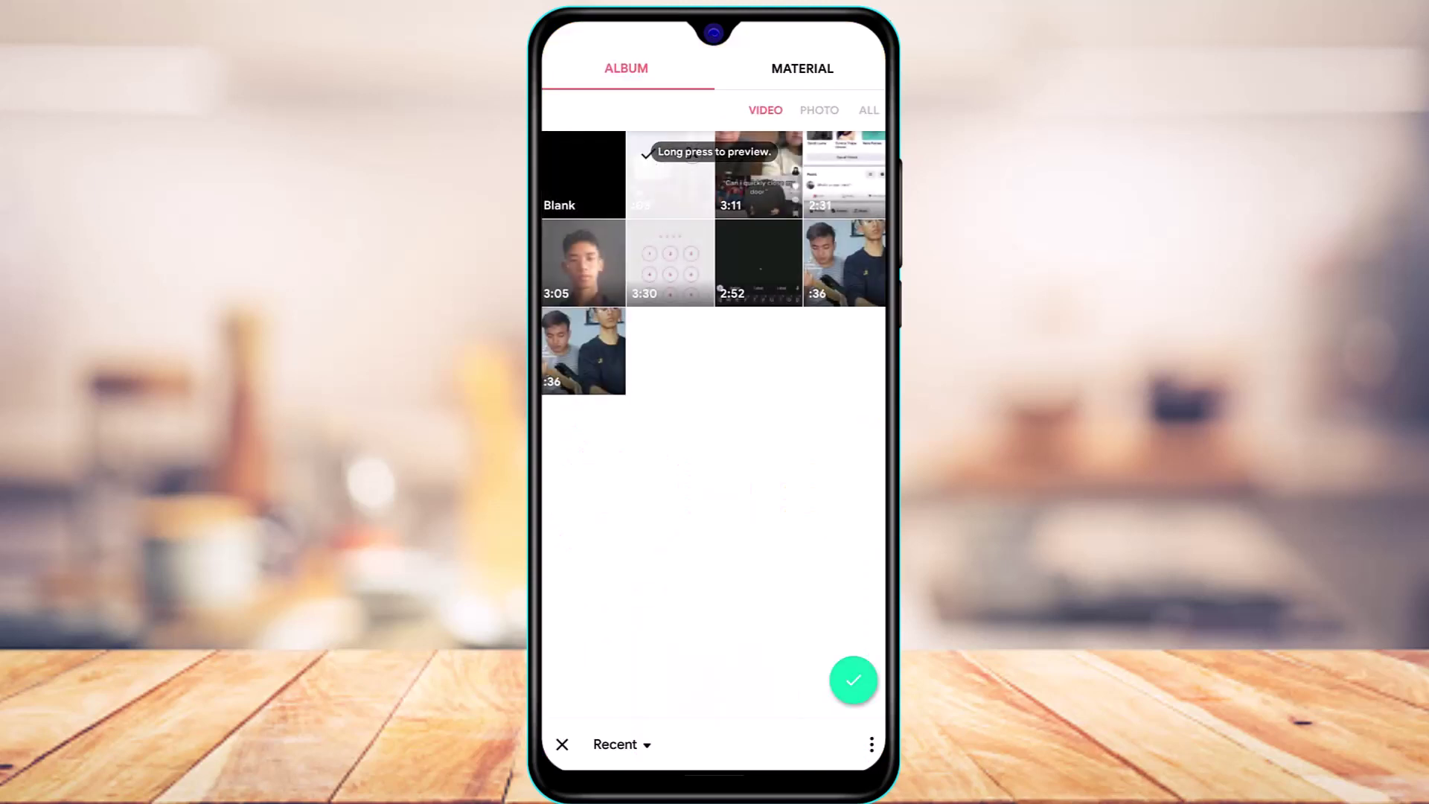
pyautogui.click(853, 679)
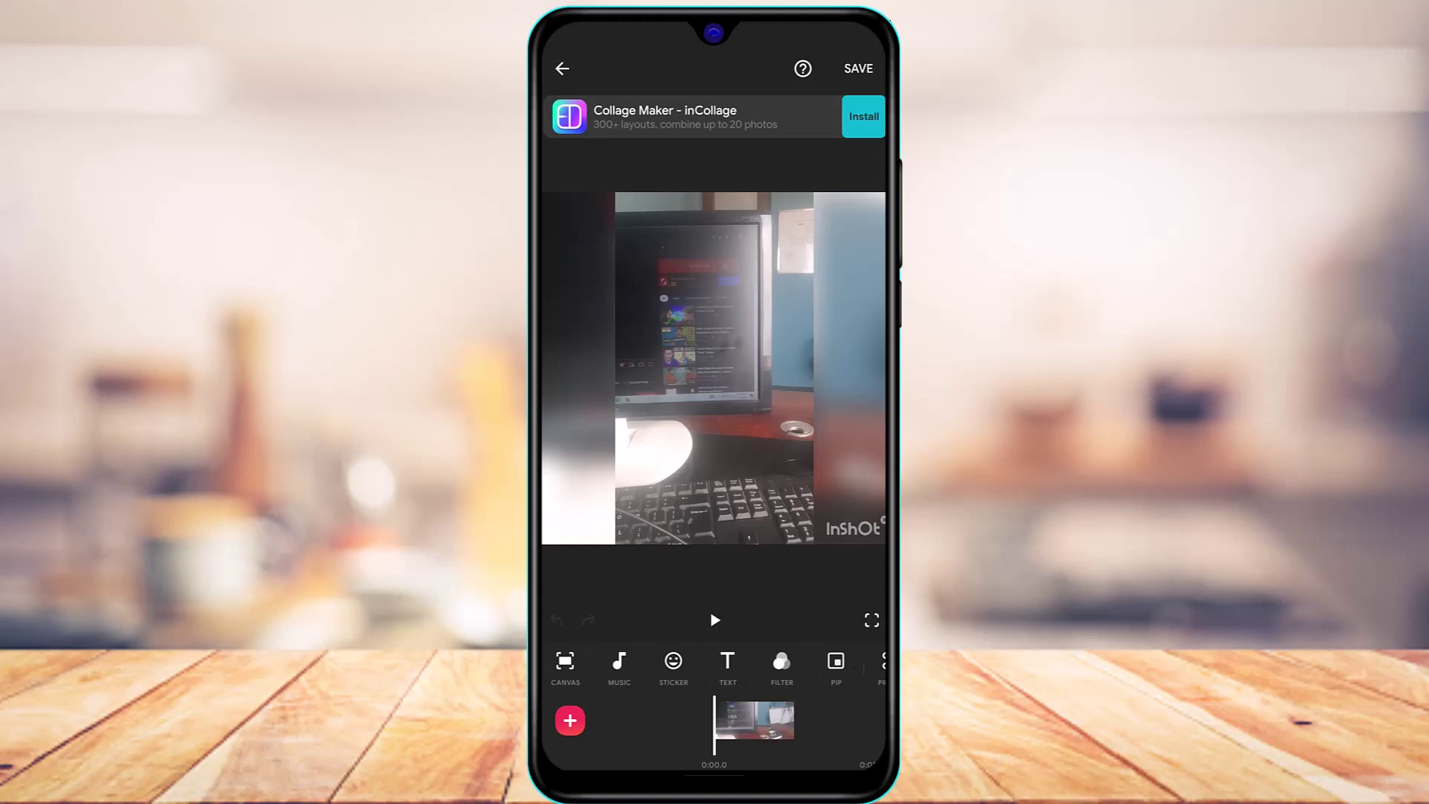
pyautogui.click(715, 621)
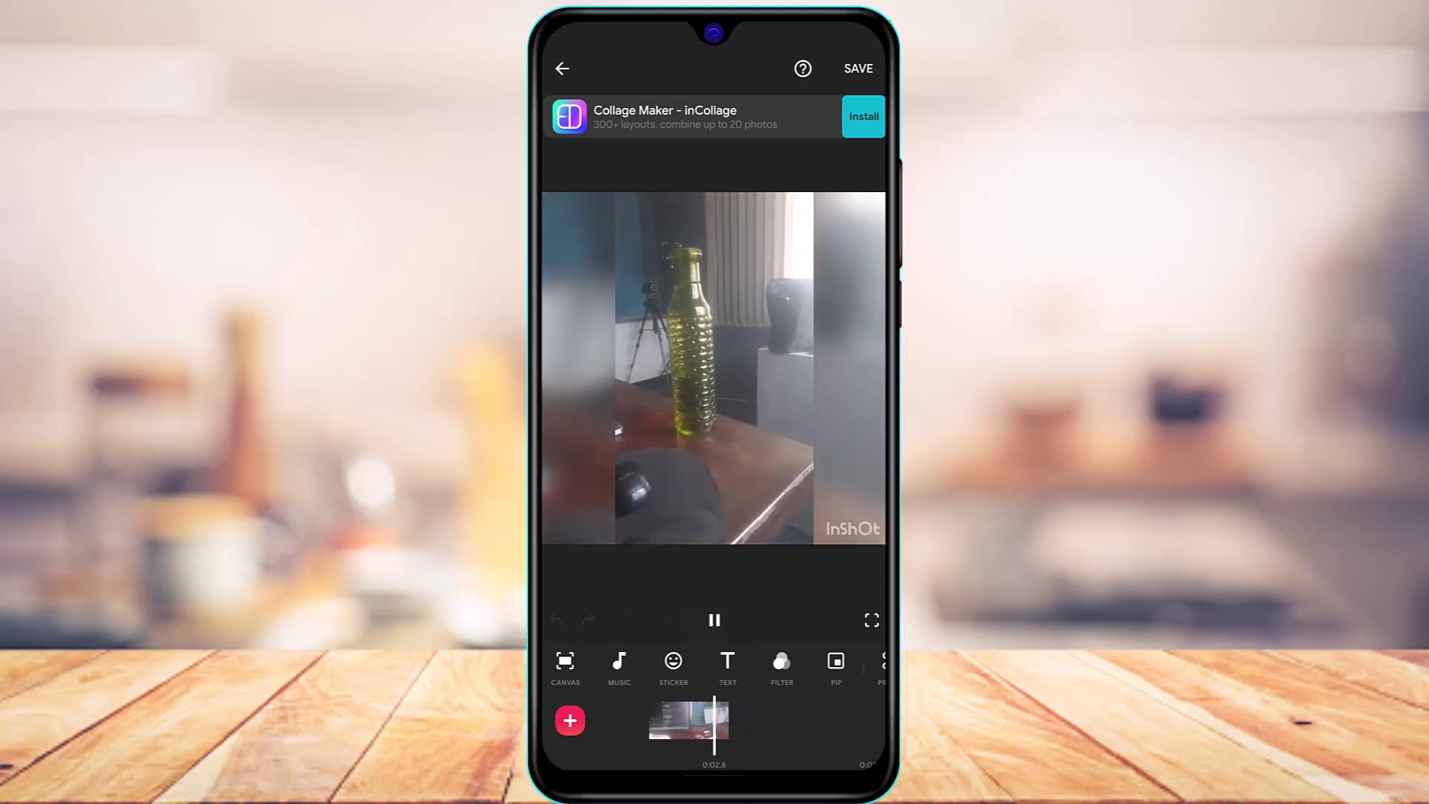
pyautogui.click(714, 622)
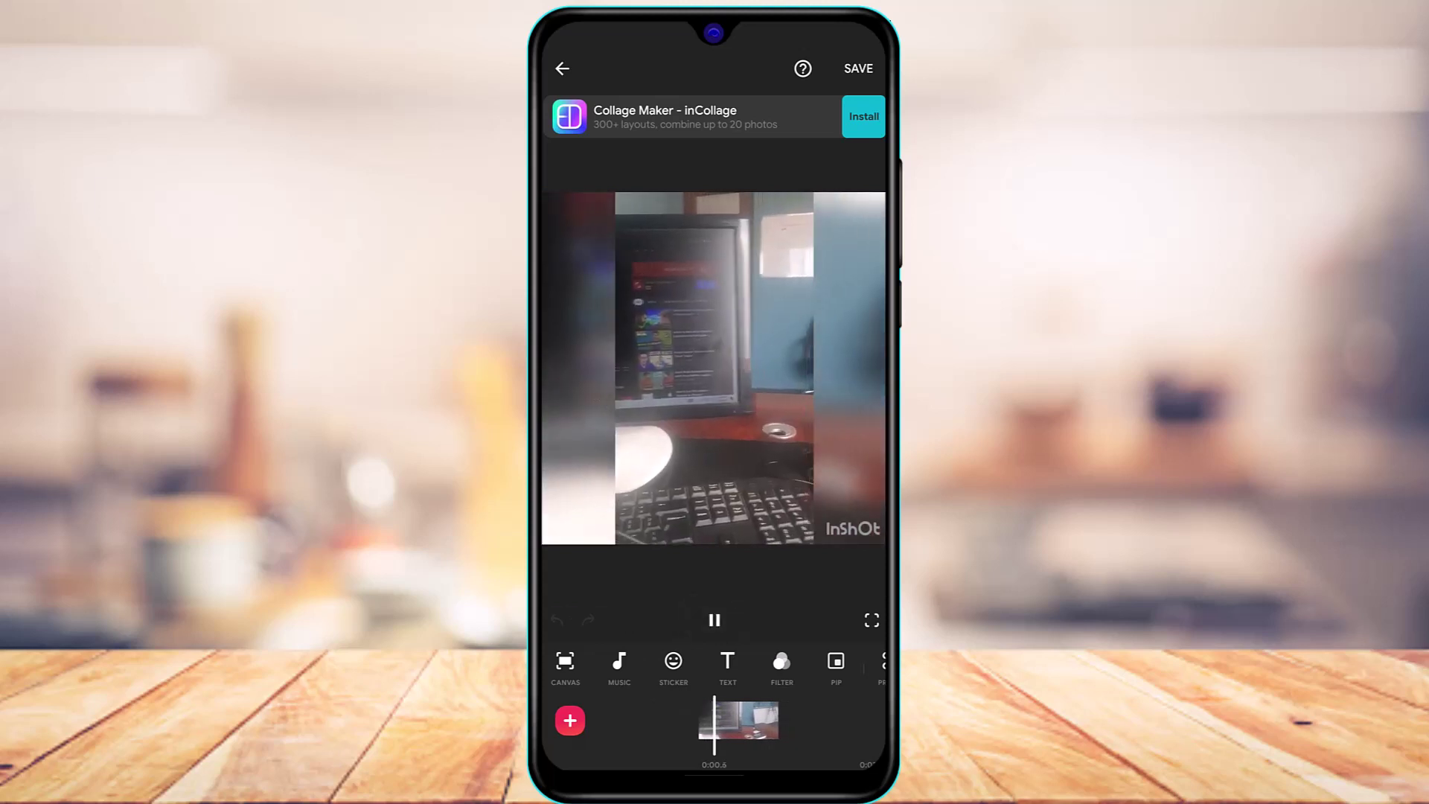
# Step: Set the canvas to No Frame and confirm
pyautogui.click(715, 620)
pyautogui.click(565, 664)
pyautogui.click(581, 721)
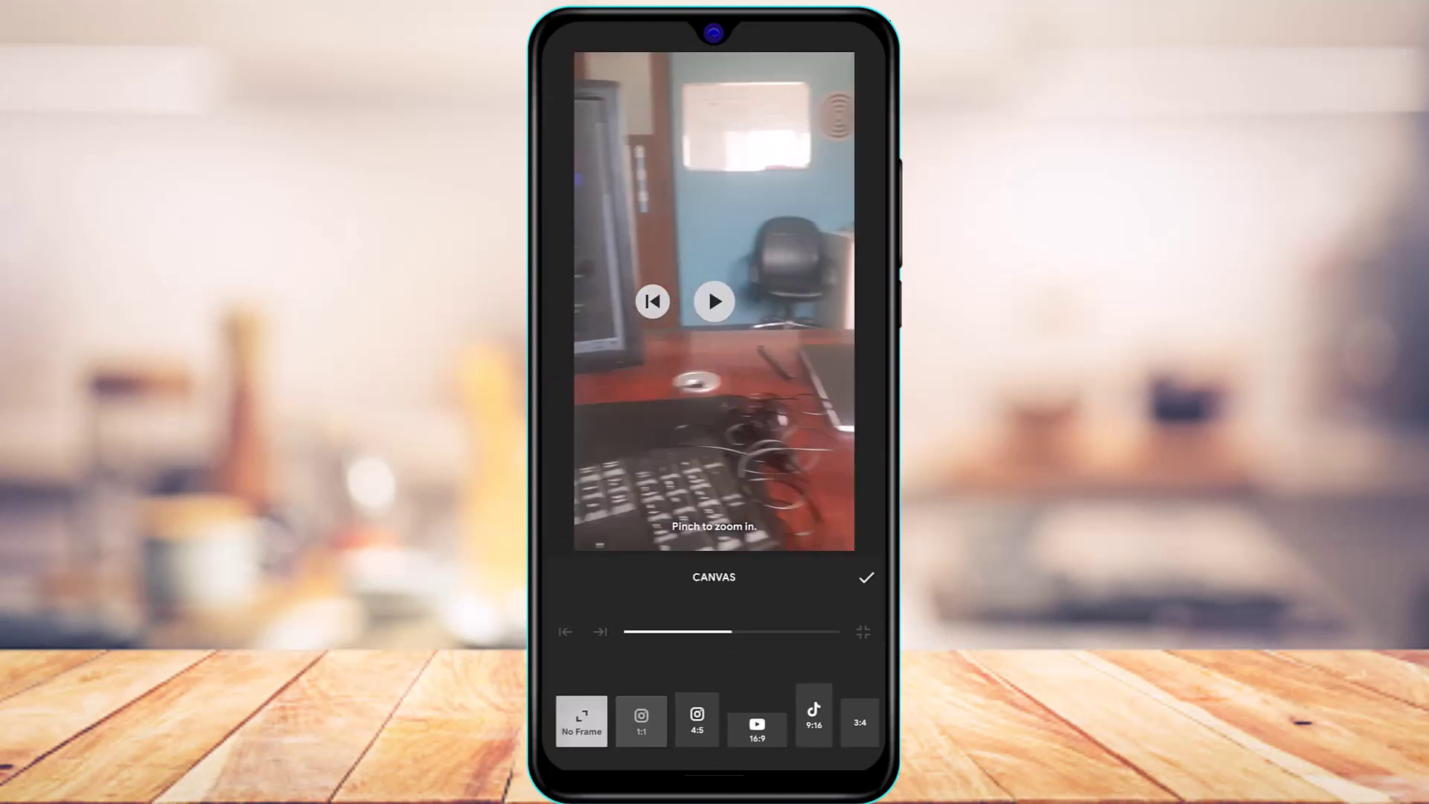
pyautogui.click(866, 578)
# Step: Preview the reframed clip, then select it on the timeline
pyautogui.click(715, 621)
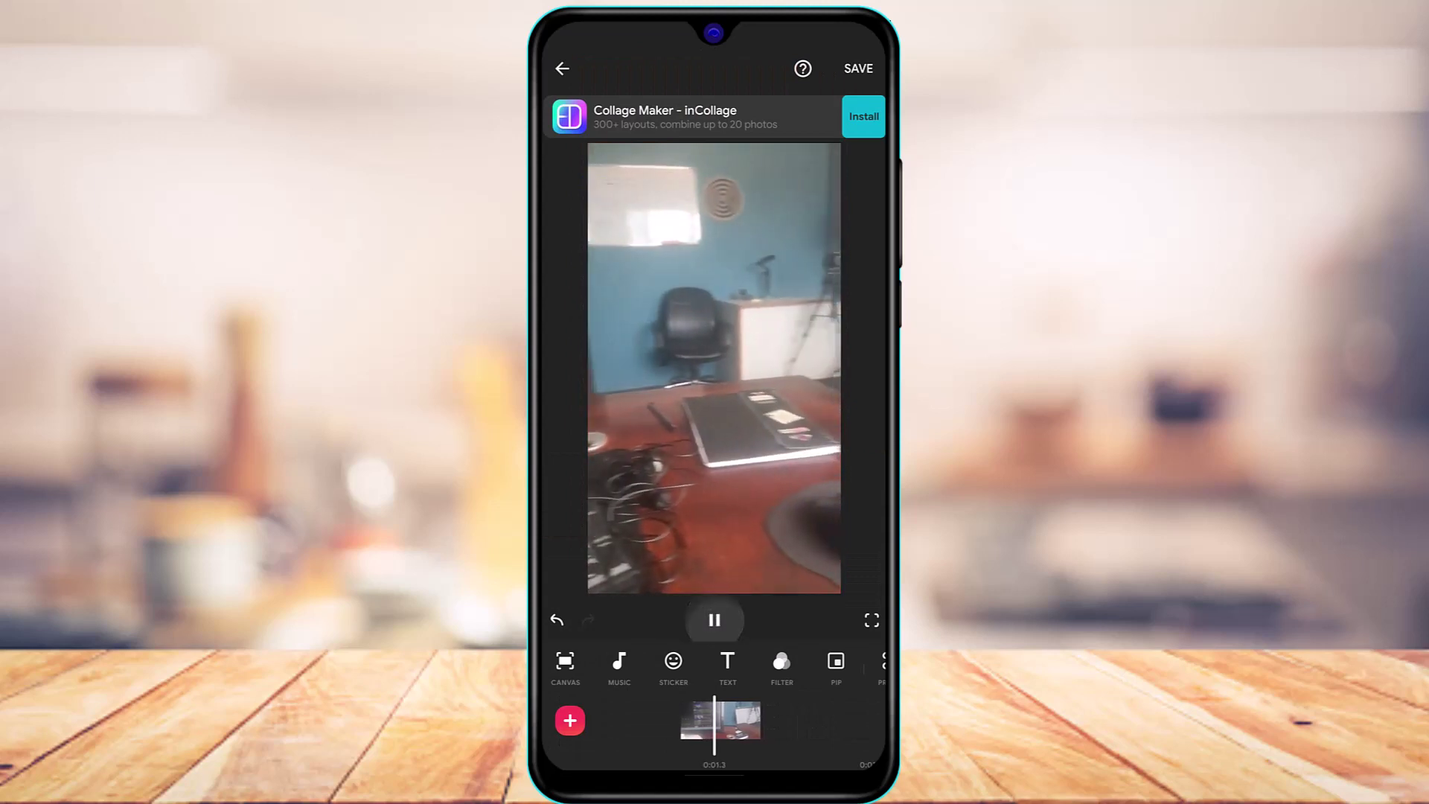
pyautogui.click(715, 621)
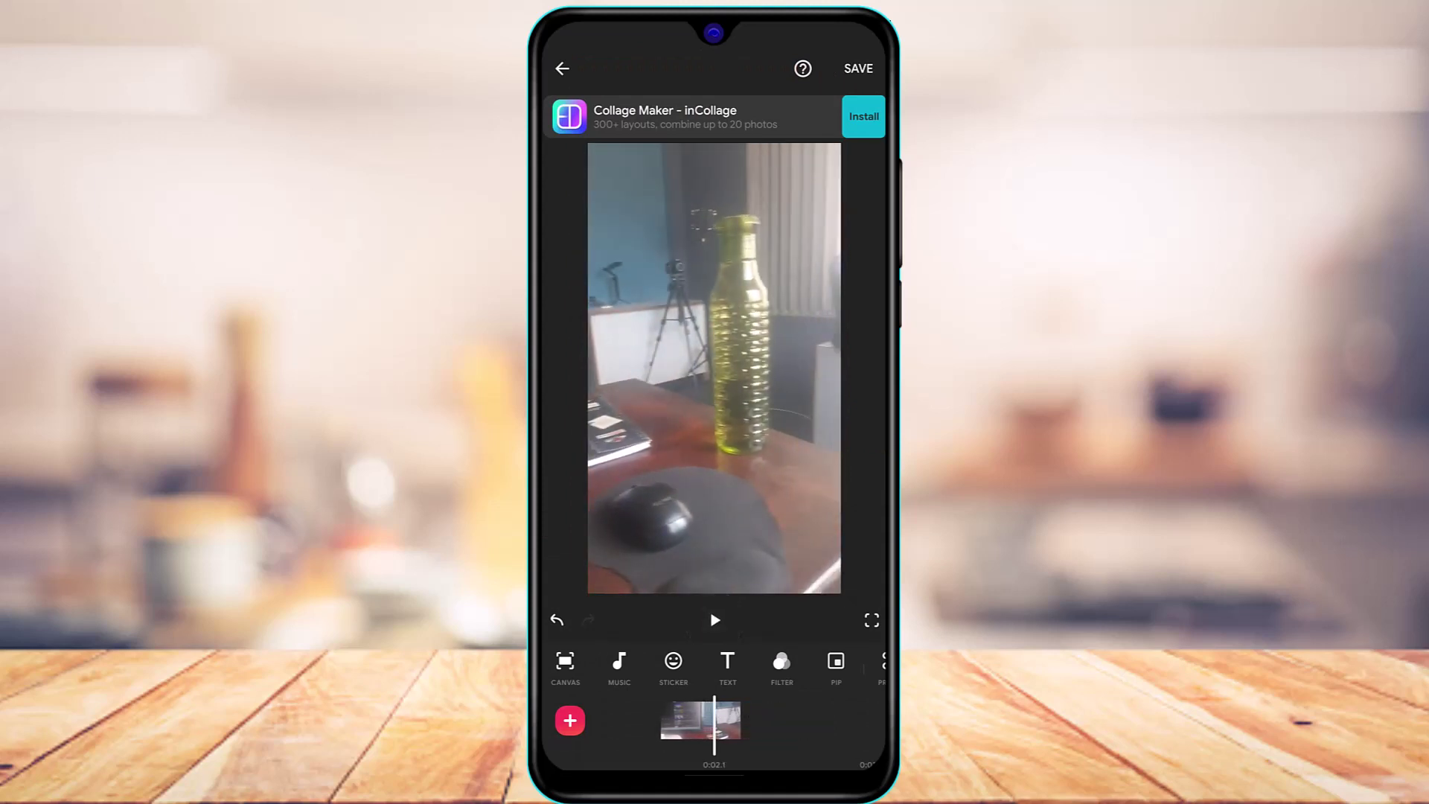
pyautogui.click(700, 720)
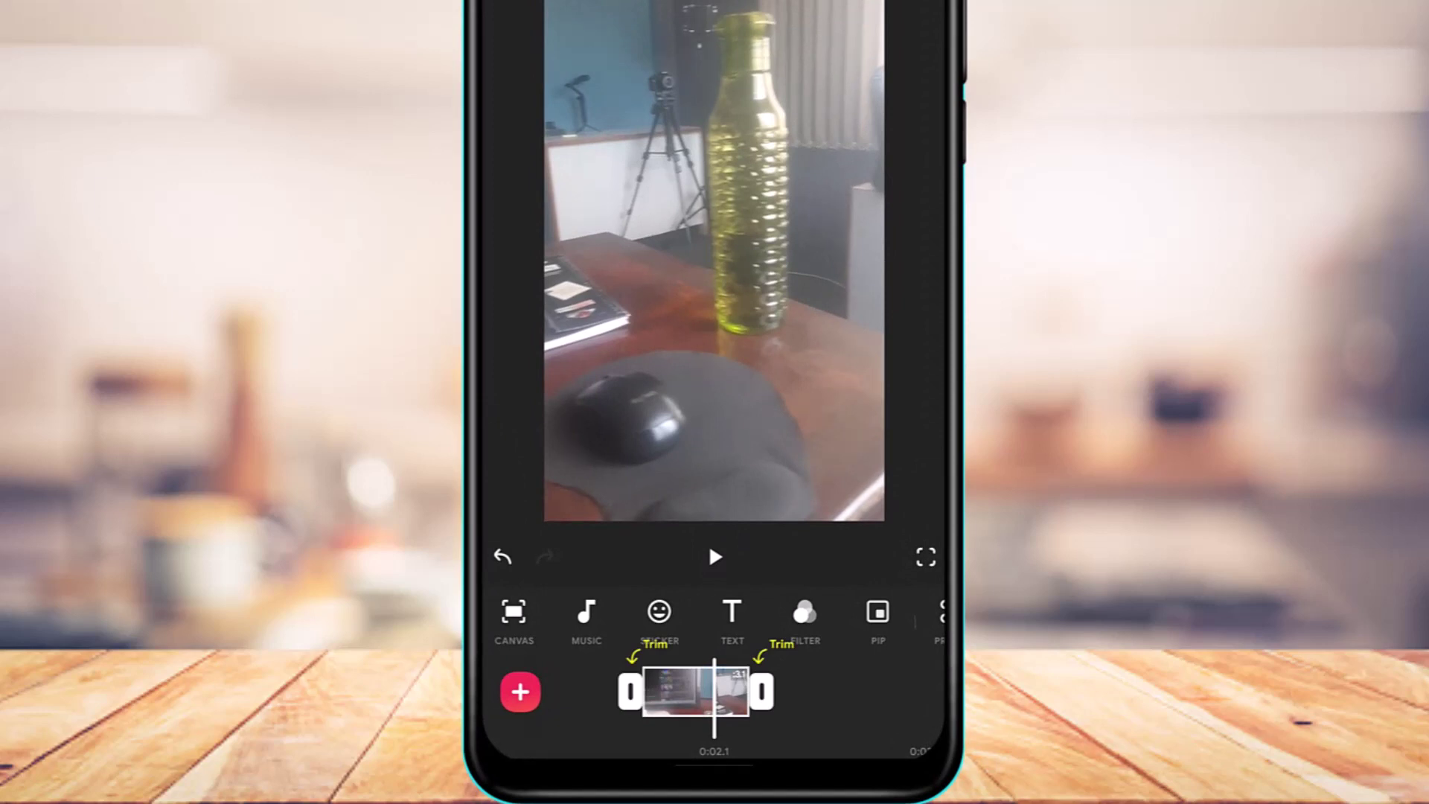
pyautogui.hscroll(5, 715, 615)
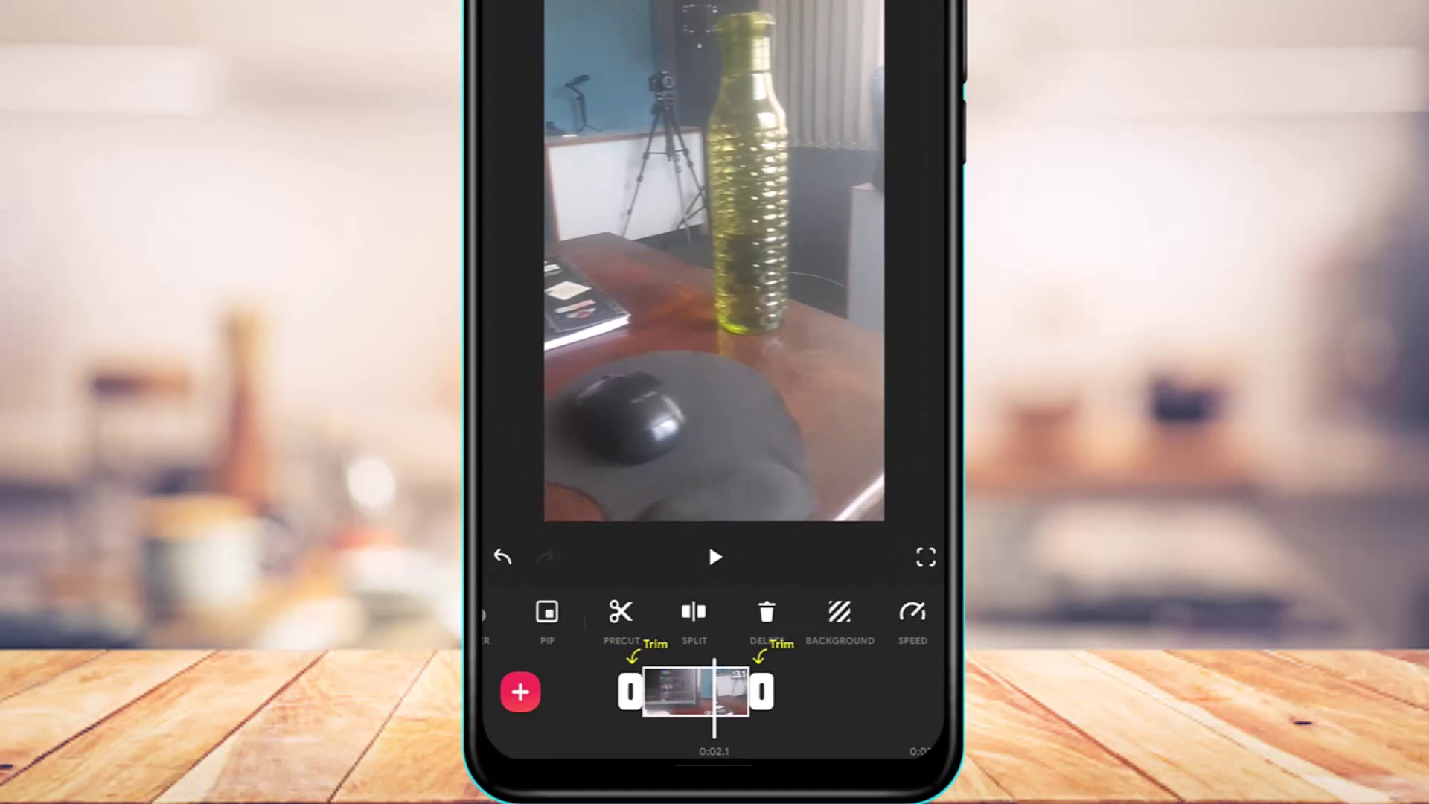
pyautogui.hscroll(5, 715, 615)
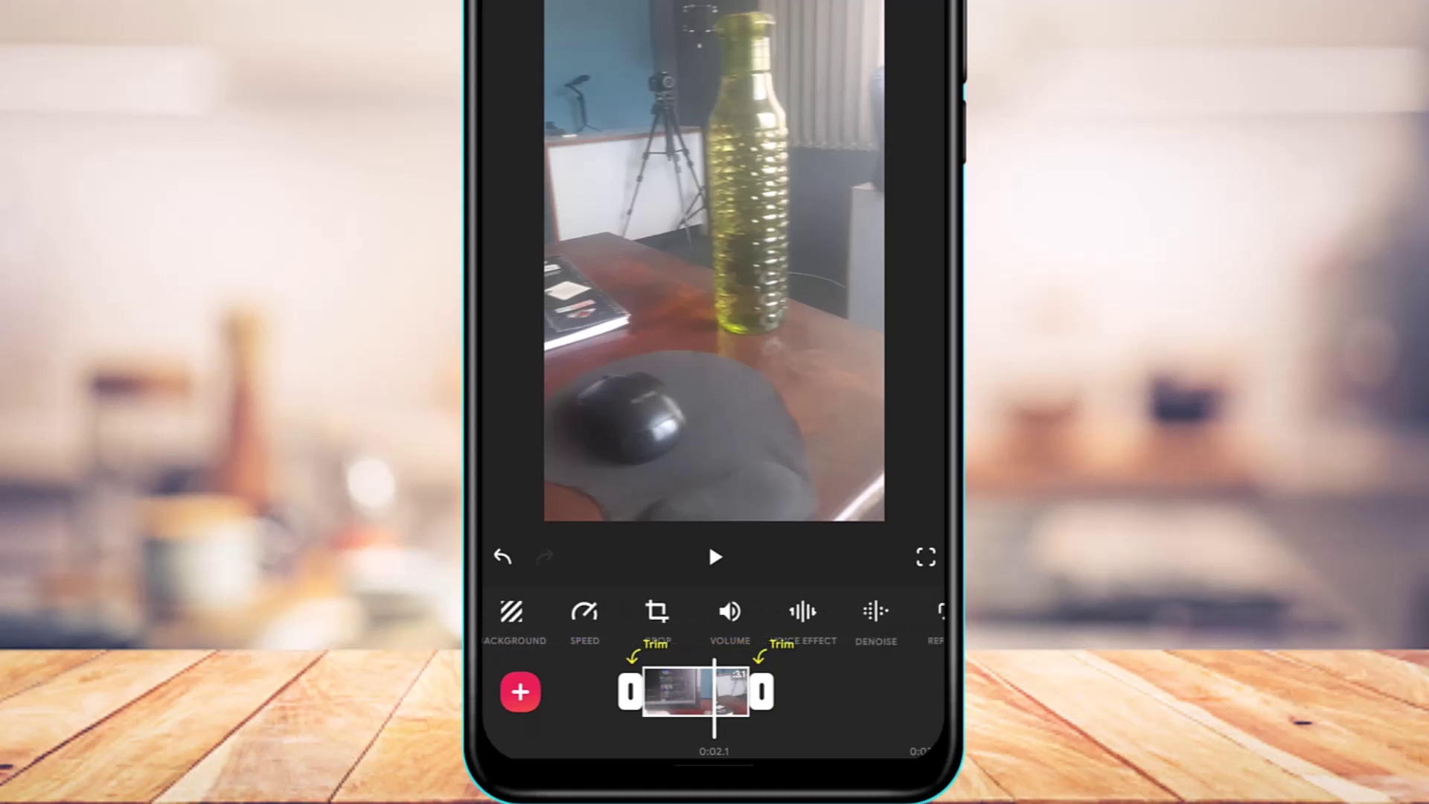
pyautogui.hscroll(5, 715, 614)
pyautogui.hscroll(3, 716, 615)
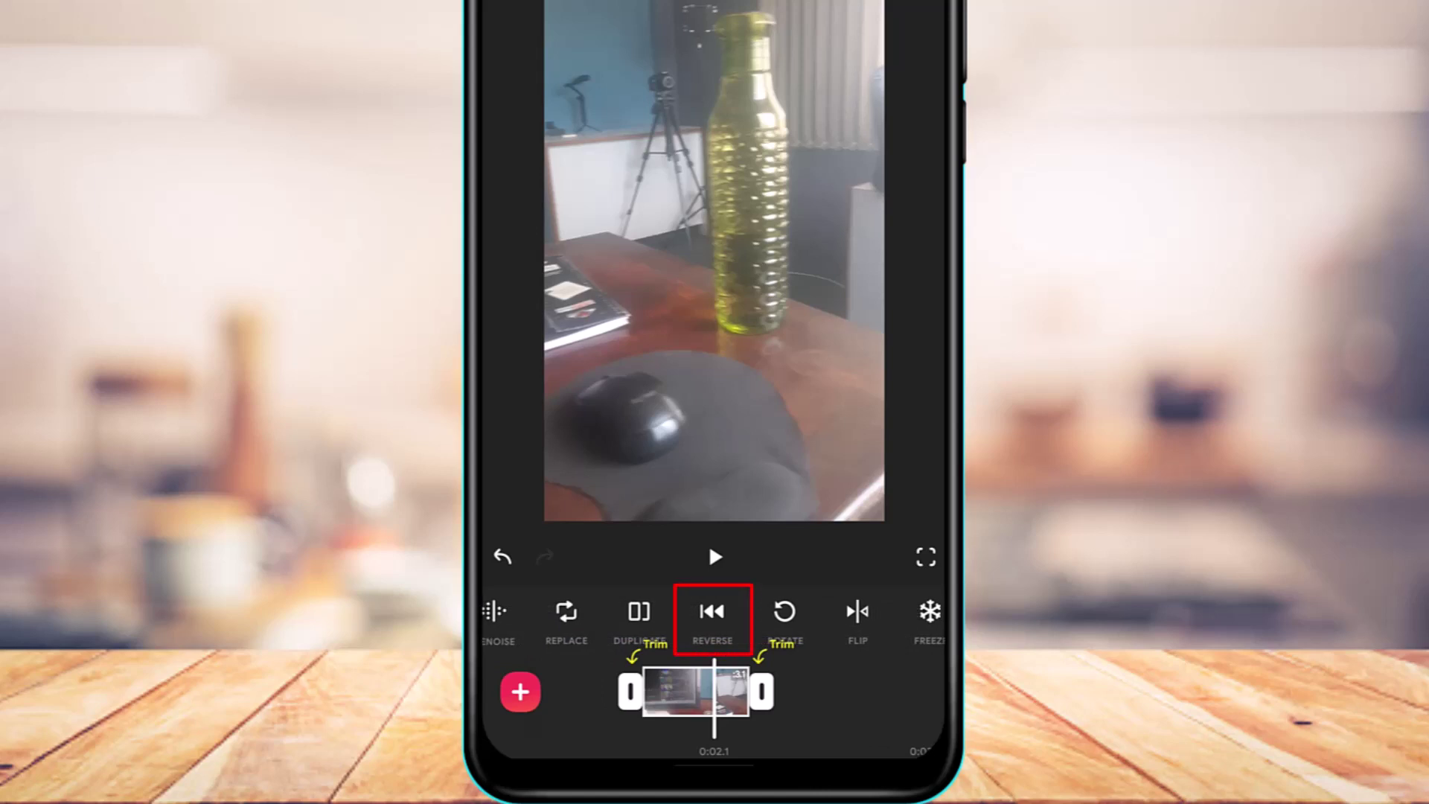
pyautogui.hscroll(1, 715, 614)
pyautogui.hscroll(-1, 848, 615)
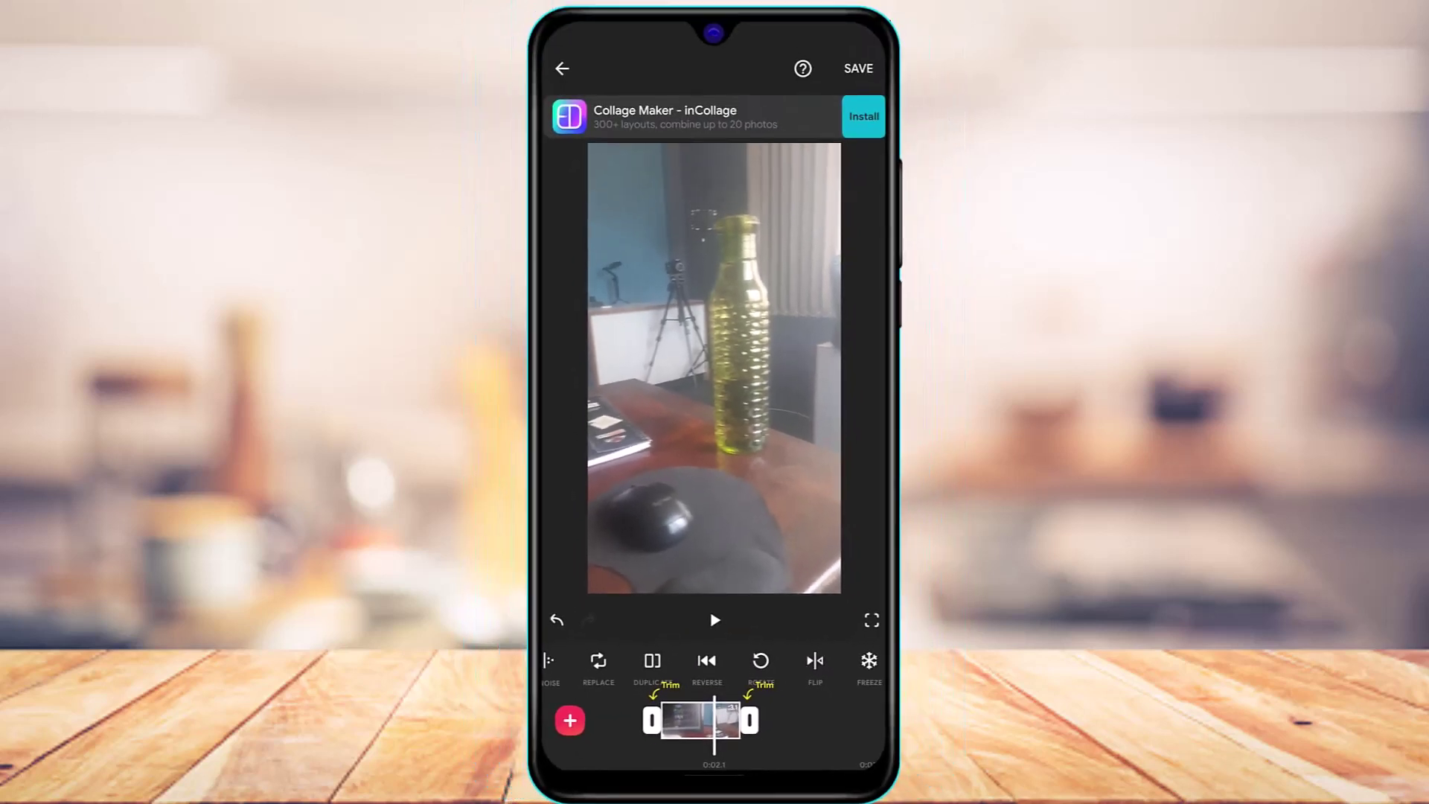
# Step: Reverse the selected clip and play the reversed footage twice to check it
pyautogui.click(707, 661)
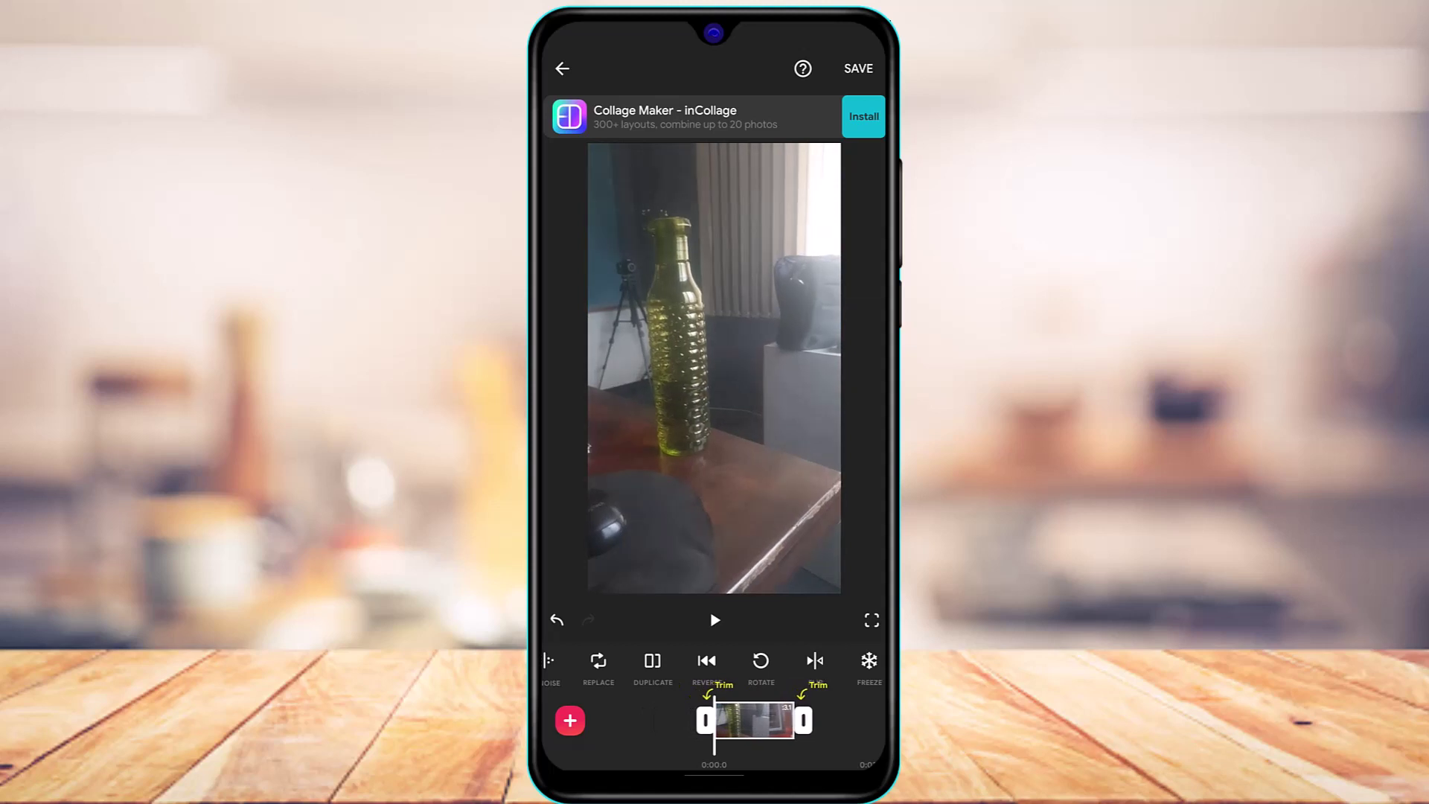
pyautogui.click(714, 620)
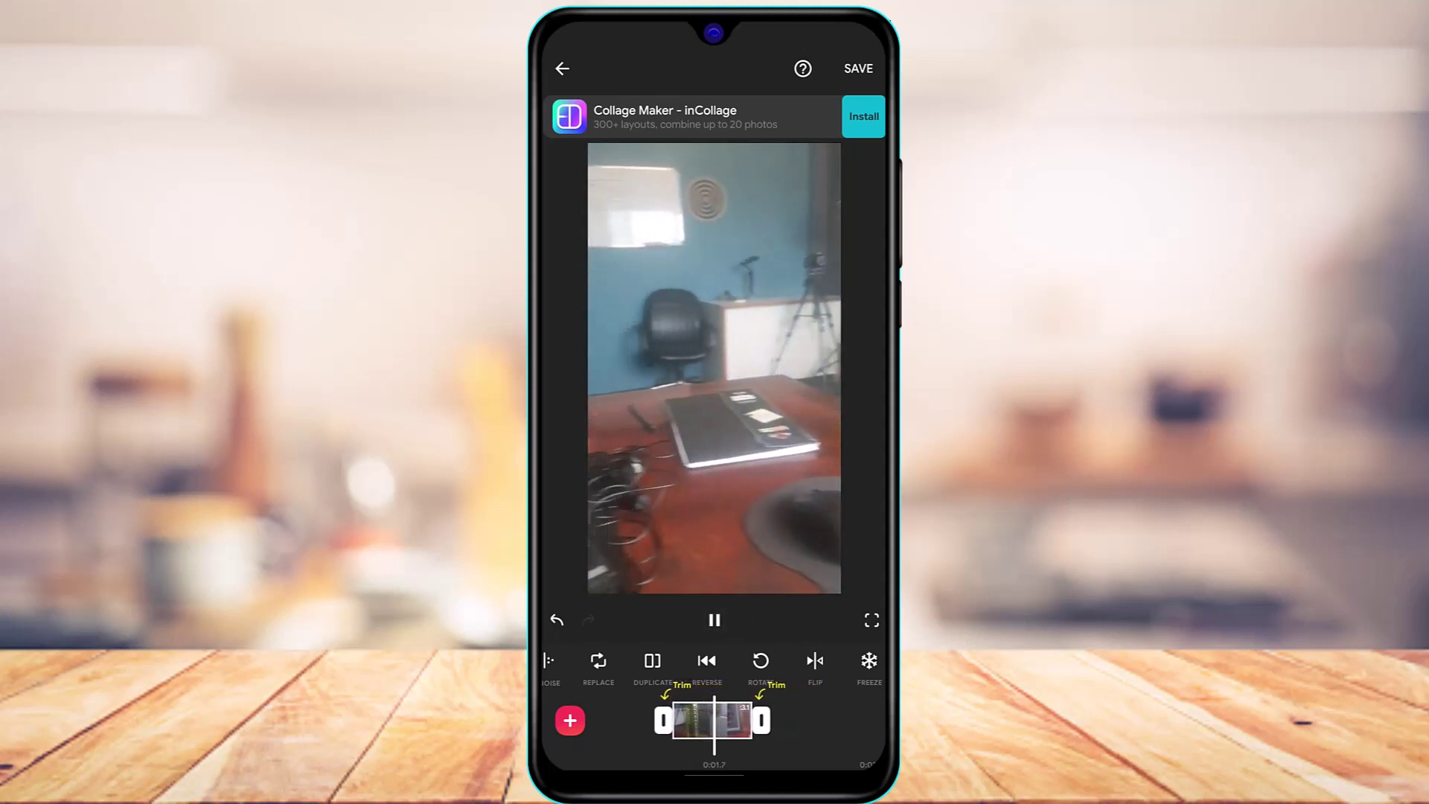
pyautogui.click(714, 620)
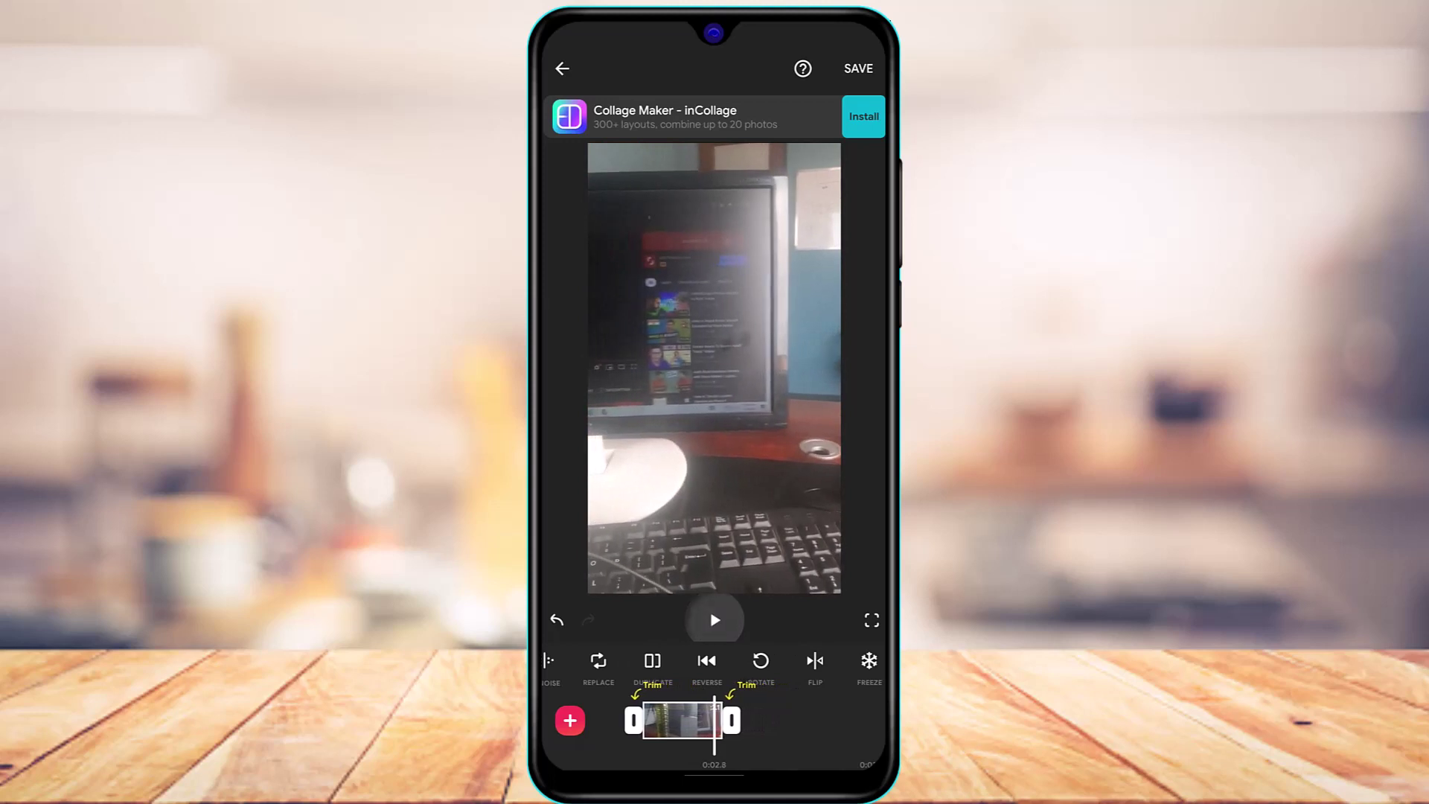
# Step: Export the reversed video with the 1080p, 30fps save settings
pyautogui.click(859, 68)
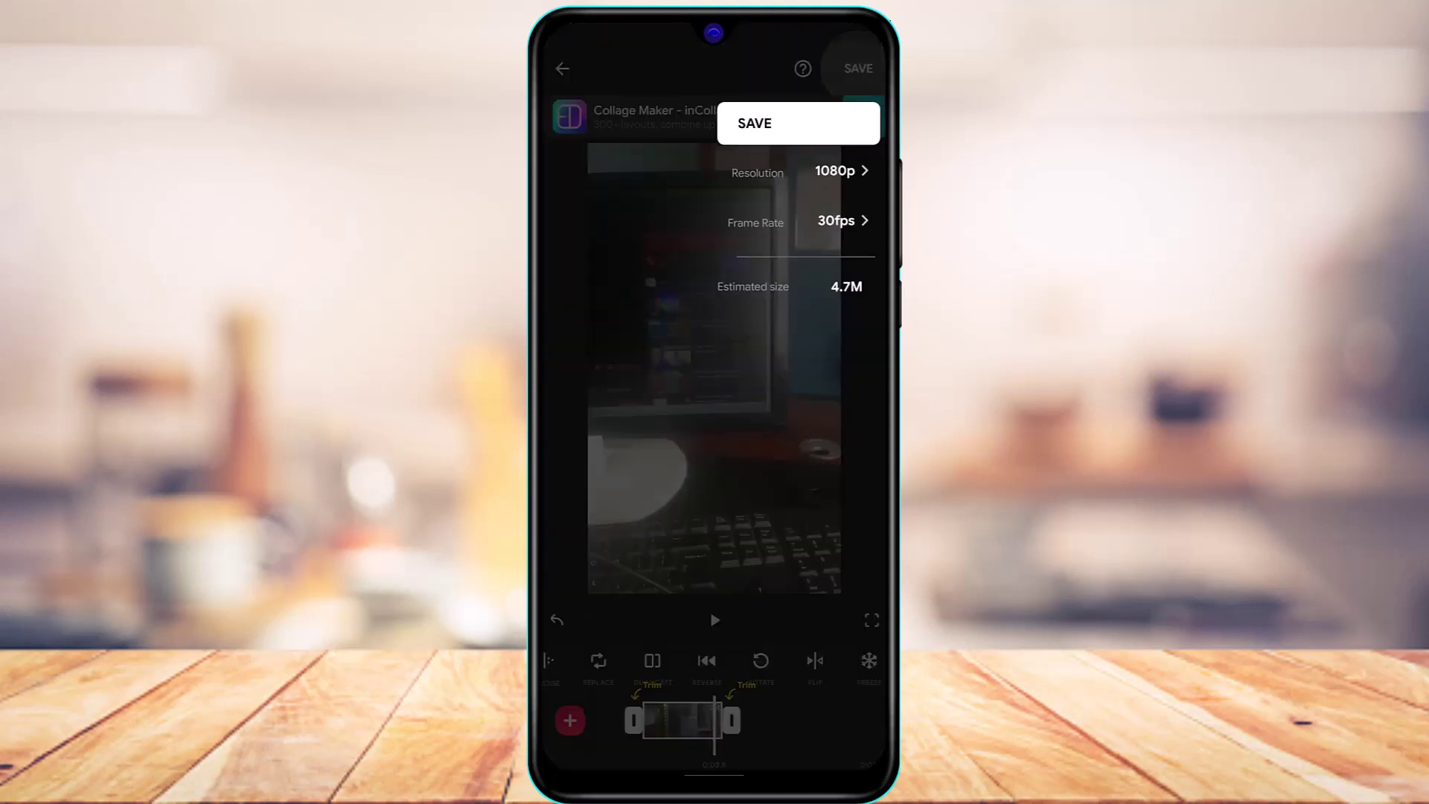
pyautogui.click(797, 124)
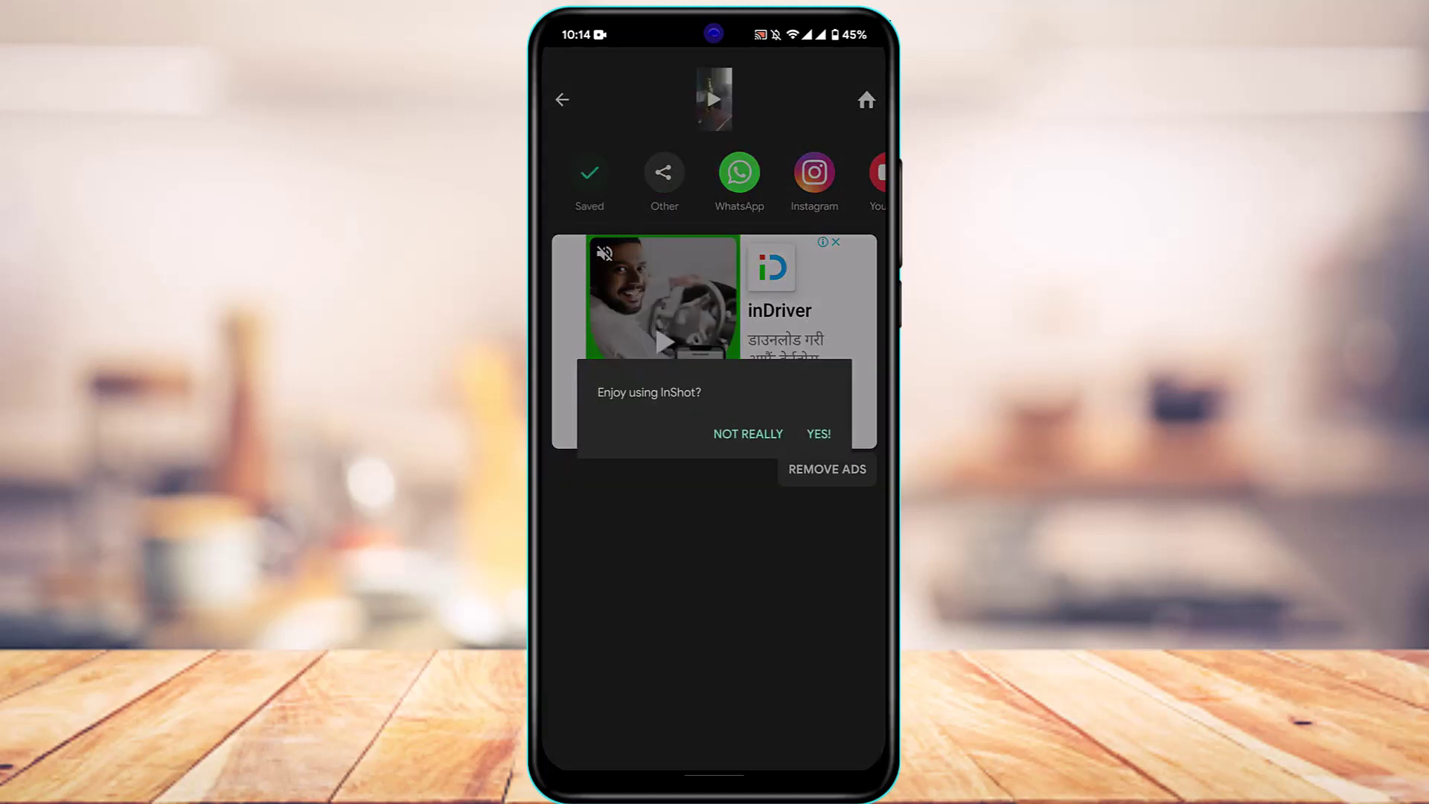
# Step: Decline the rating and feedback prompts, scroll the share destinations, then leave InShot
pyautogui.click(749, 434)
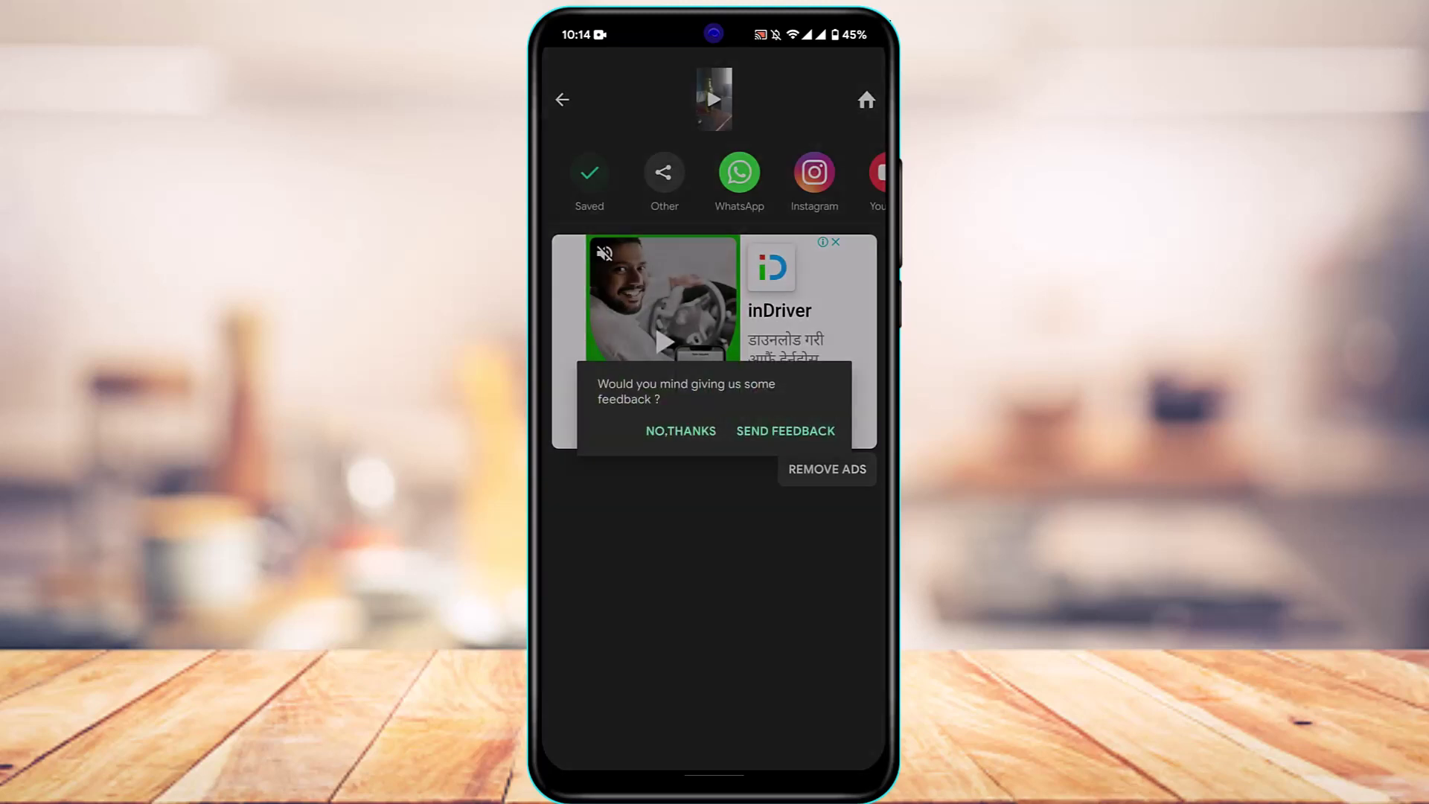
pyautogui.click(681, 432)
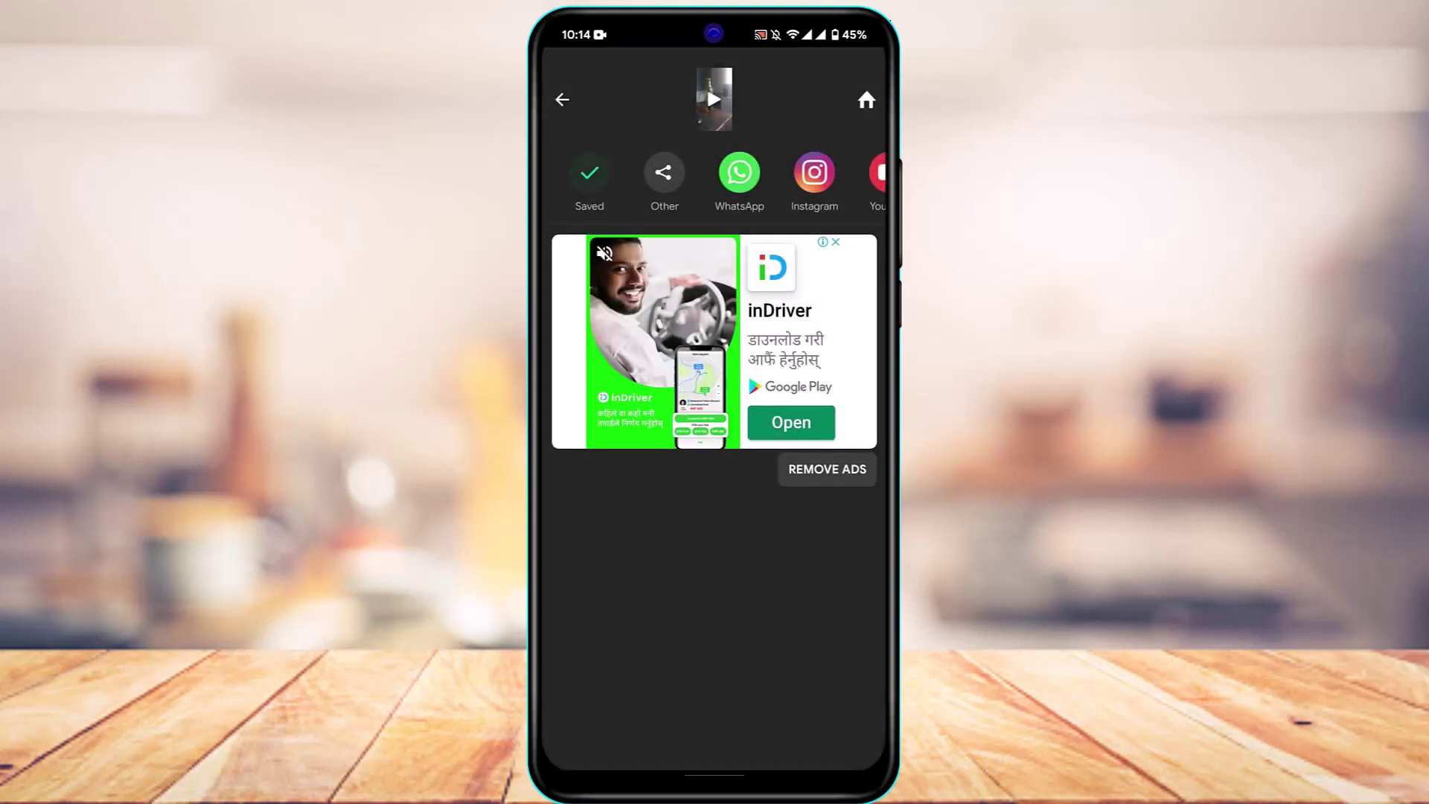
pyautogui.moveTo(815, 173); pyautogui.dragTo(581, 173)
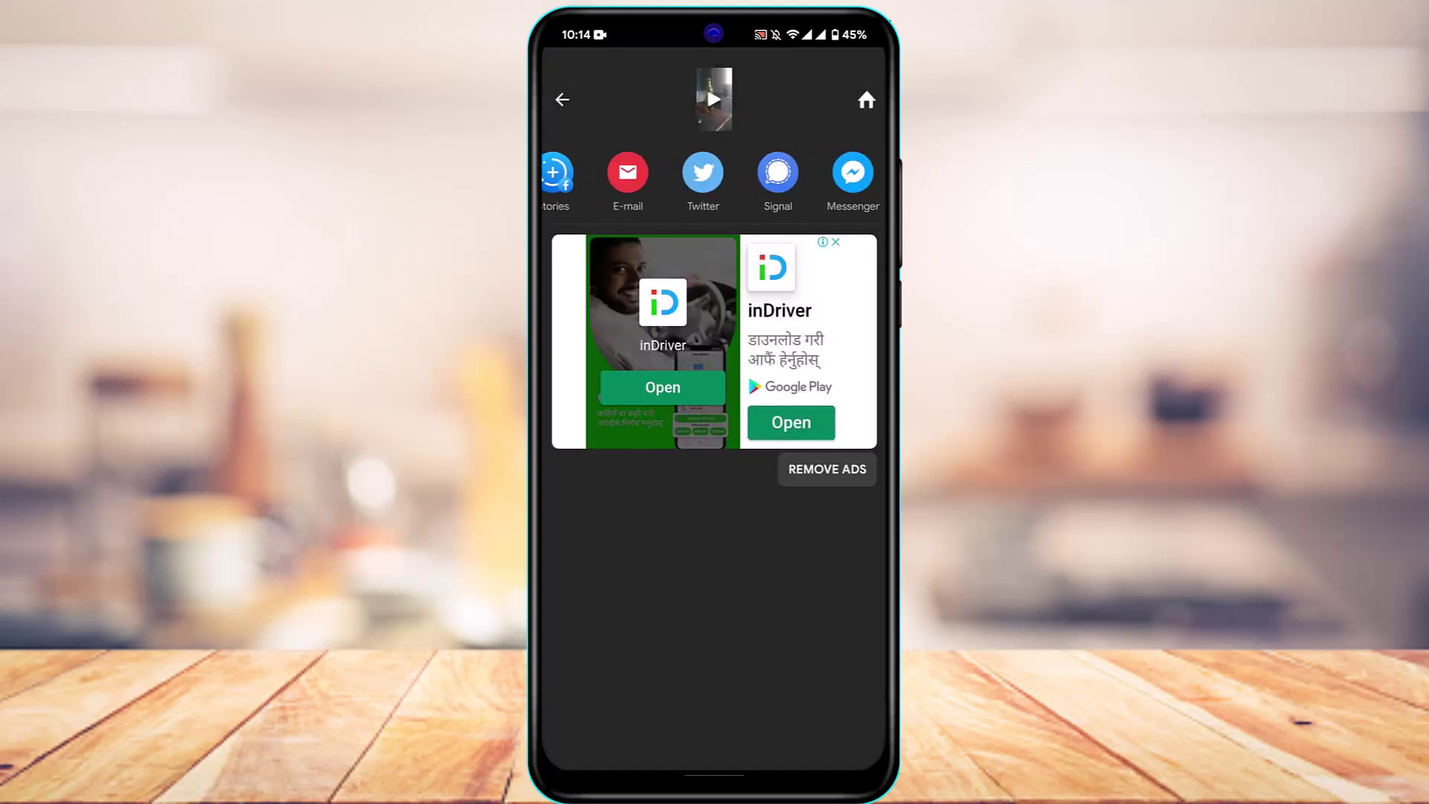
pyautogui.press('super')
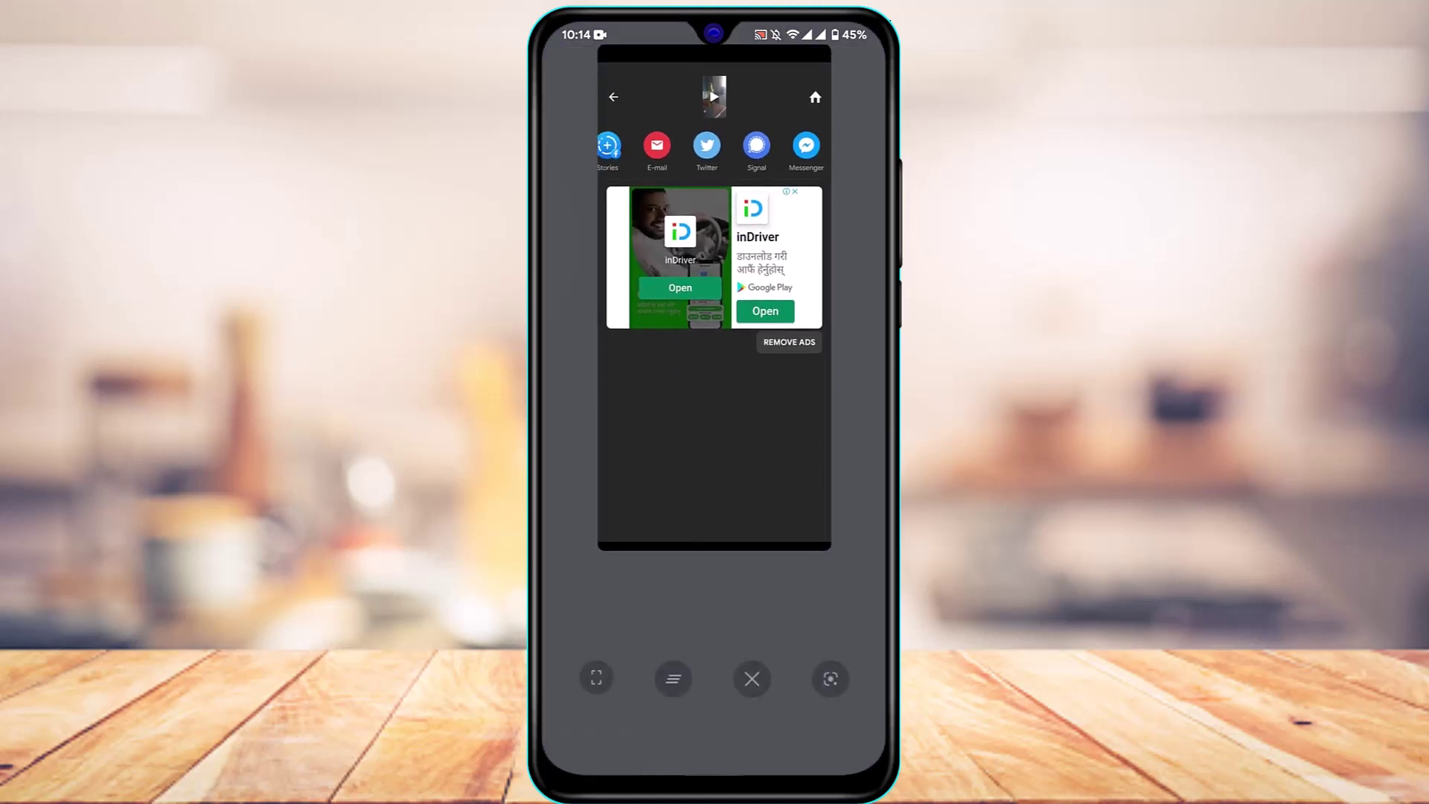